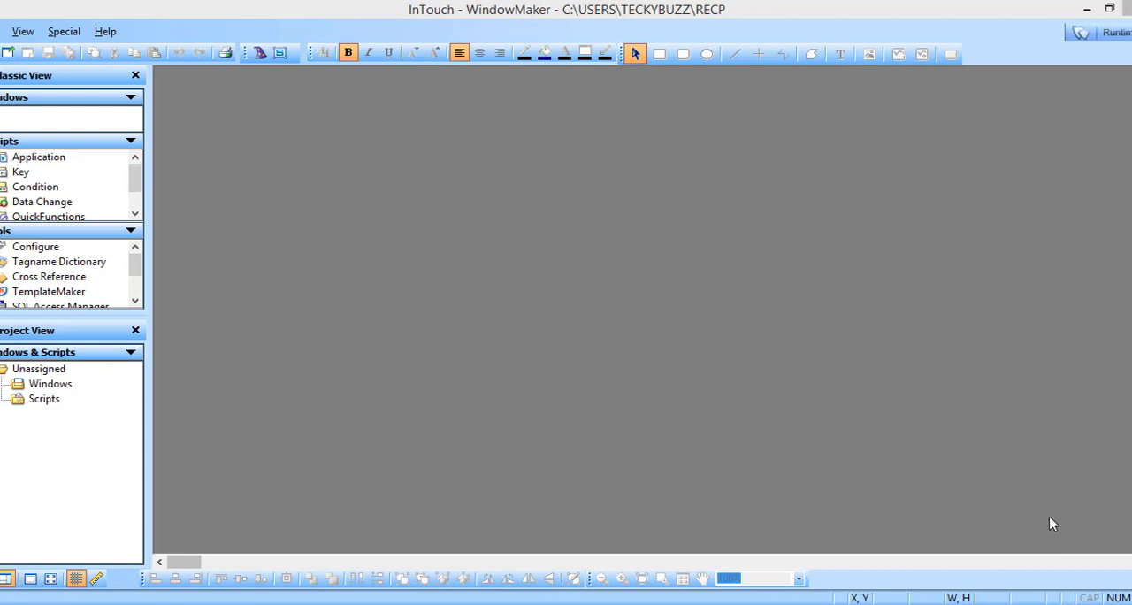
Step: Create a new window named alarm and enlarge it to fill most of the drawing area
click(6, 53)
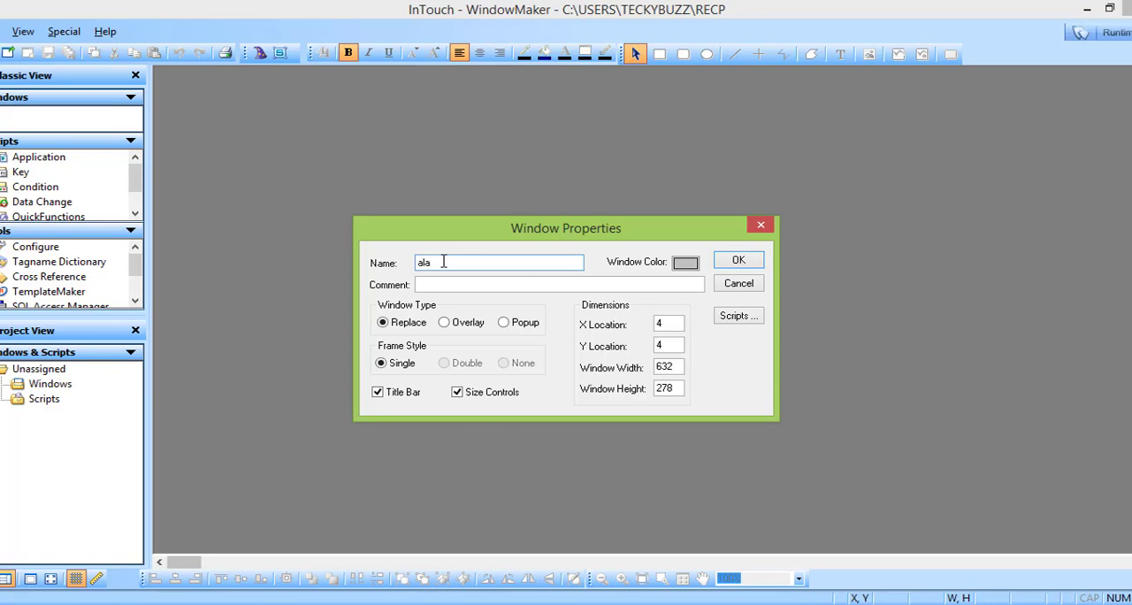
key(Return)
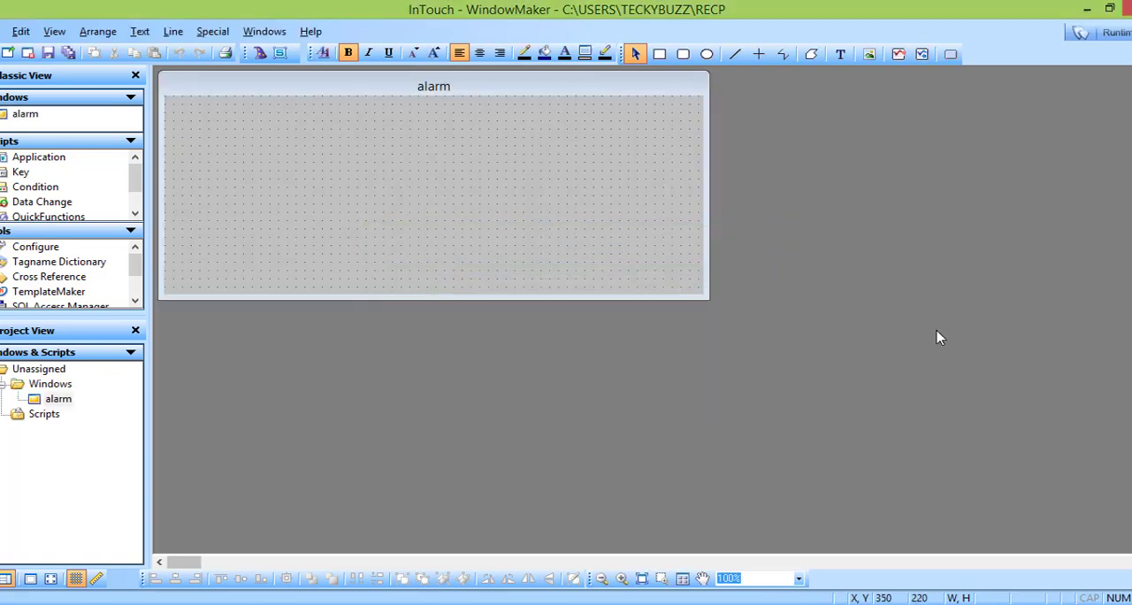
drag(704, 294, 1129, 536)
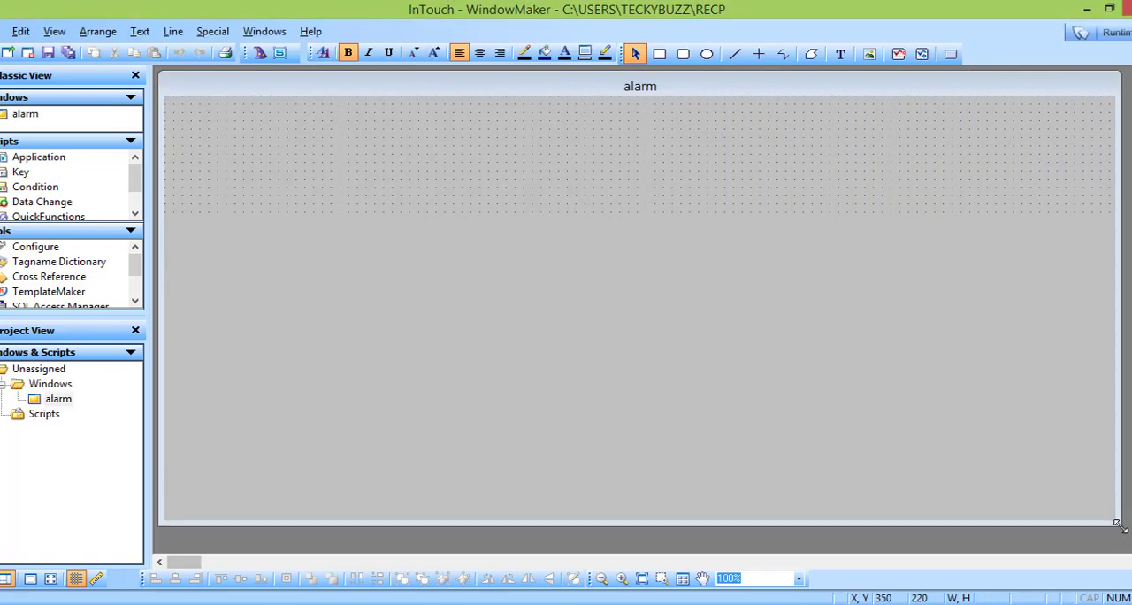
Step: Insert a Dist. Alarm Display in the alarm window, about 851 by 391, positioned at about X 250, Y 20
click(261, 54)
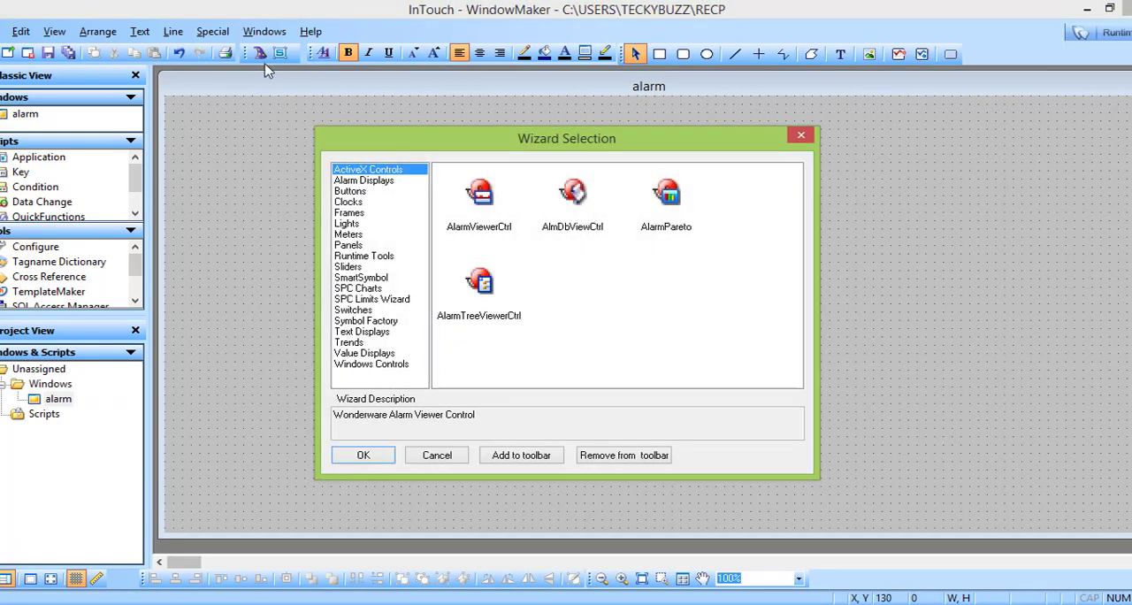
click(381, 180)
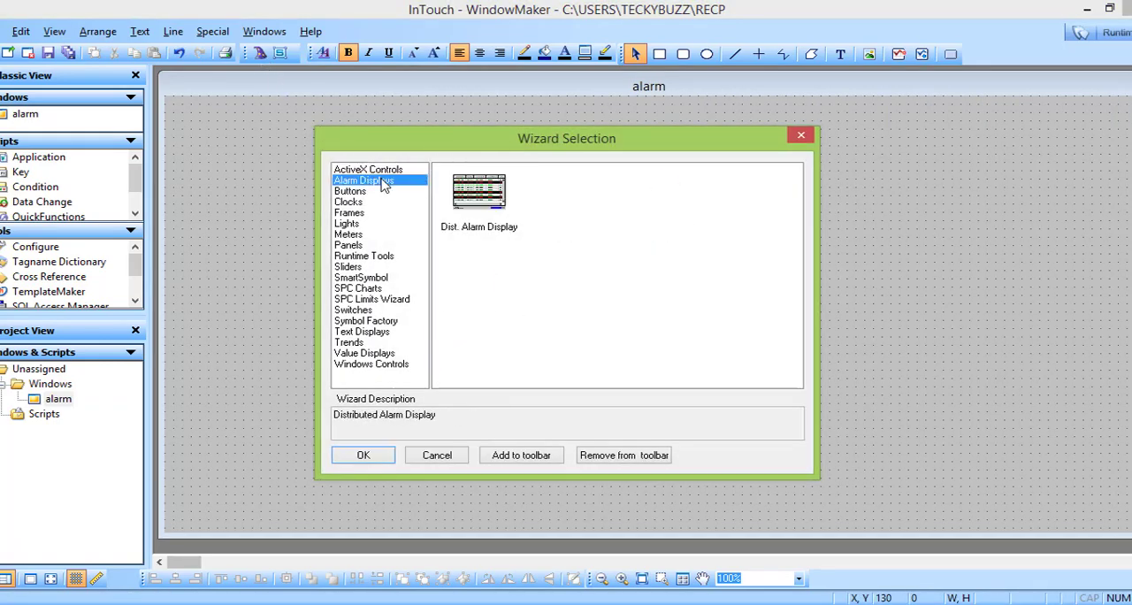
double_click(495, 196)
click(333, 132)
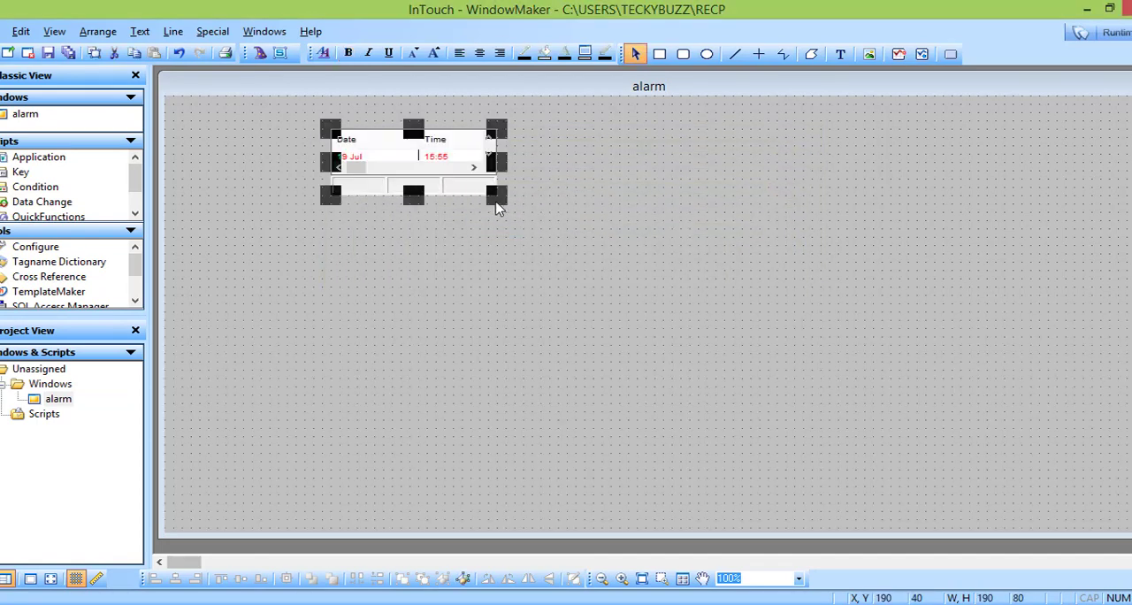
drag(496, 198, 1083, 458)
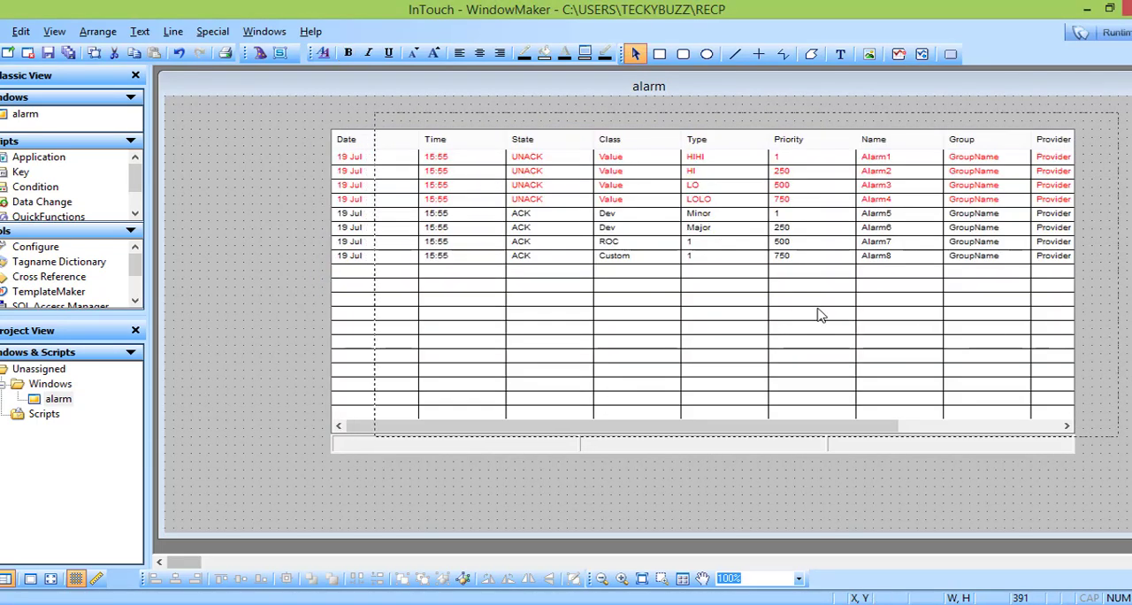
drag(855, 313, 825, 313)
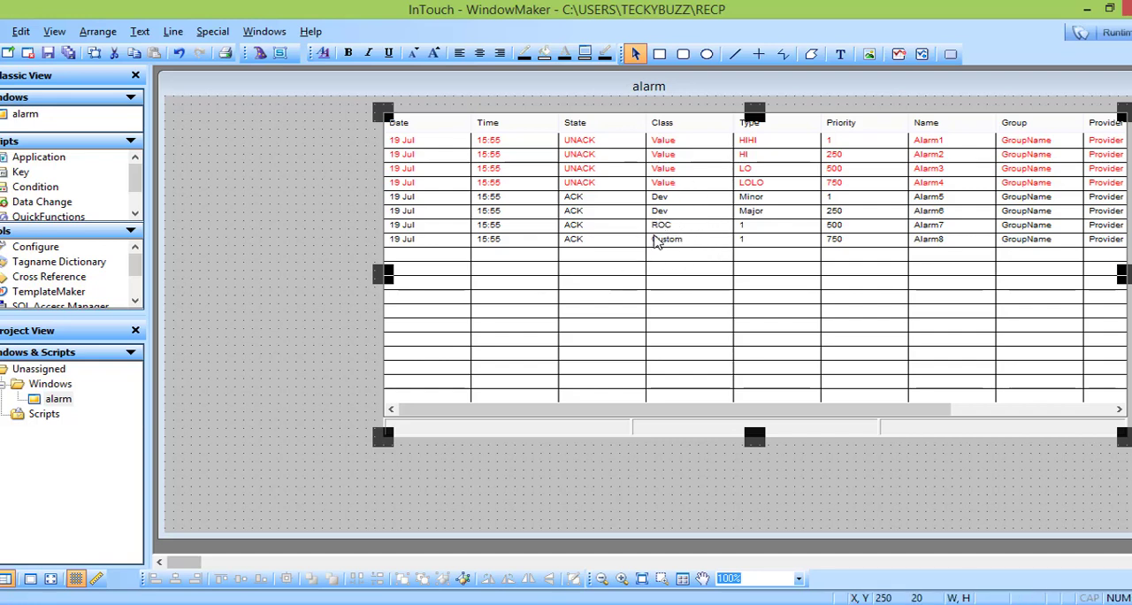
Step: Insert a Vertical Slider beside the alarm display, about 203 by 350, positioned at about X 10, Y 50
click(261, 54)
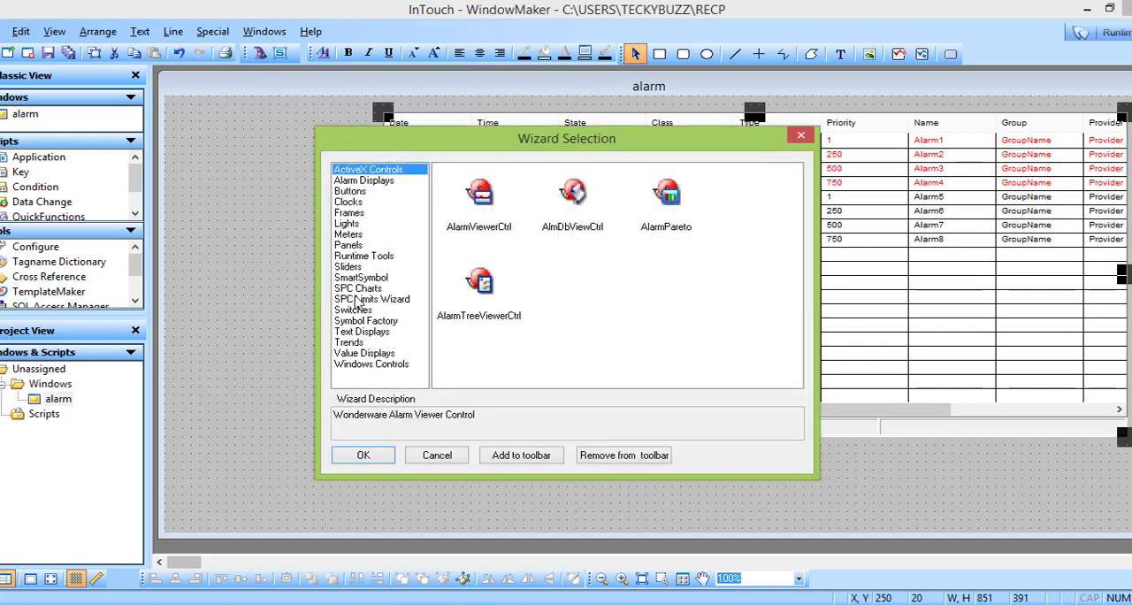
click(351, 268)
double_click(469, 201)
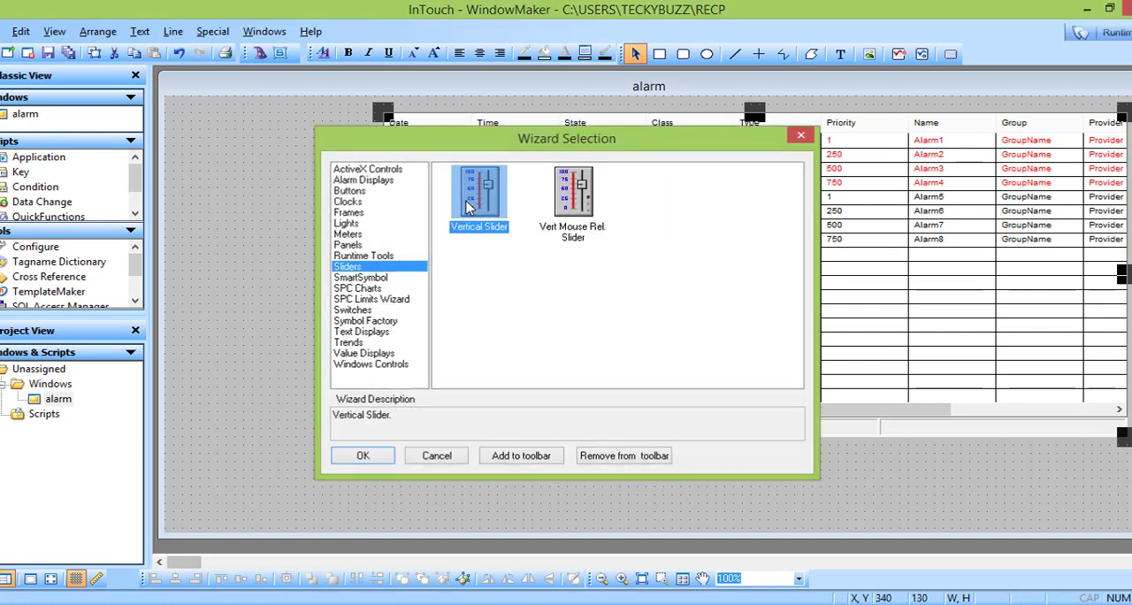
click(229, 148)
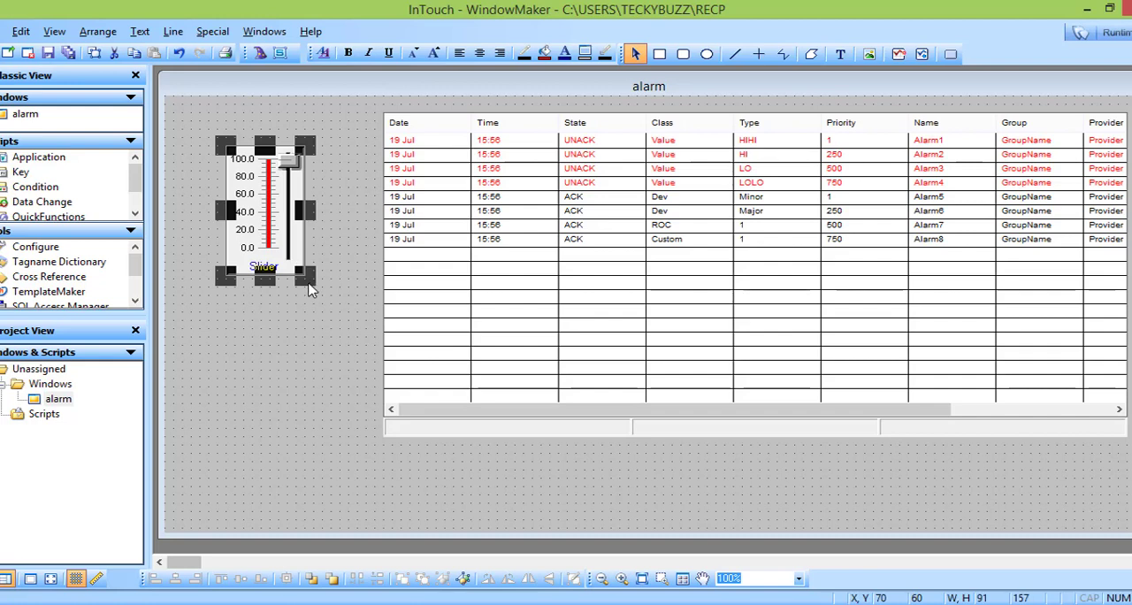
drag(310, 285, 351, 443)
drag(340, 312, 293, 301)
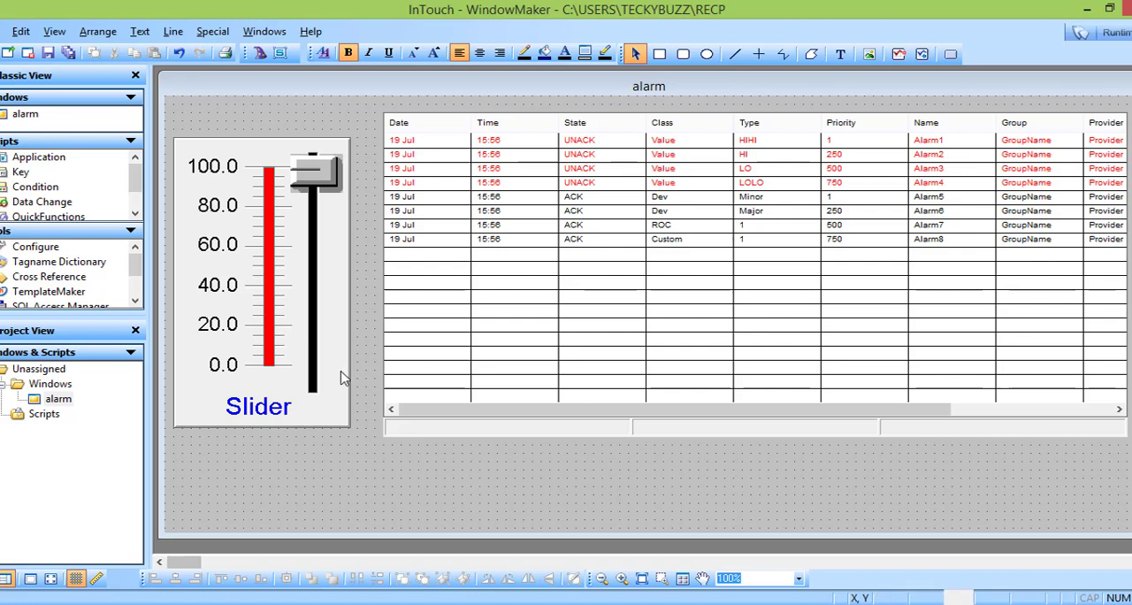
Step: Assign the tagname s1 to the vertical slider
click(287, 368)
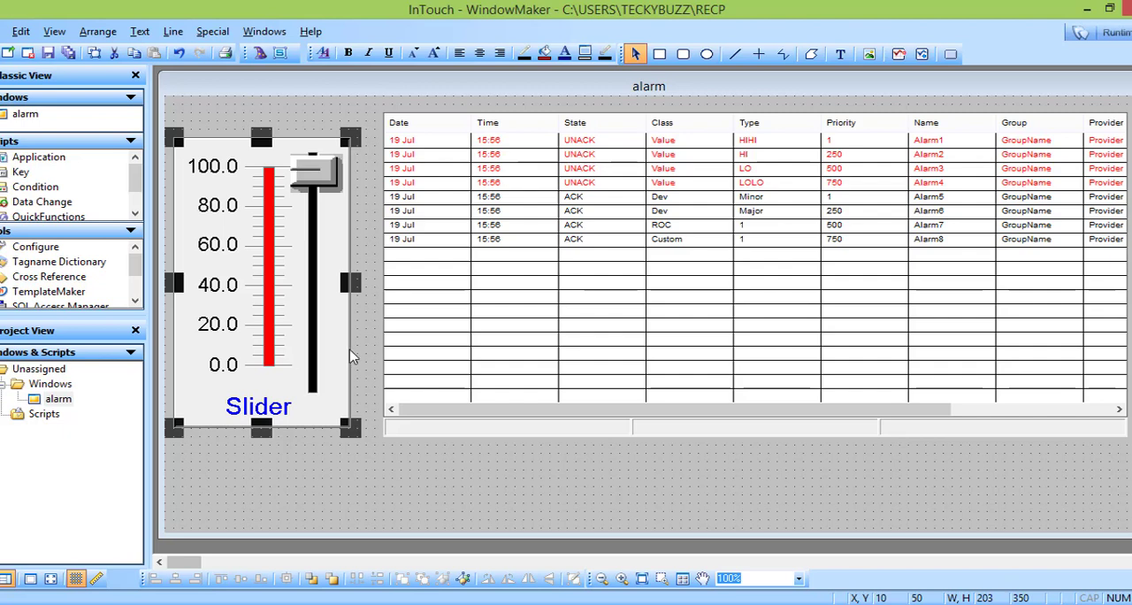
click(493, 511)
click(287, 364)
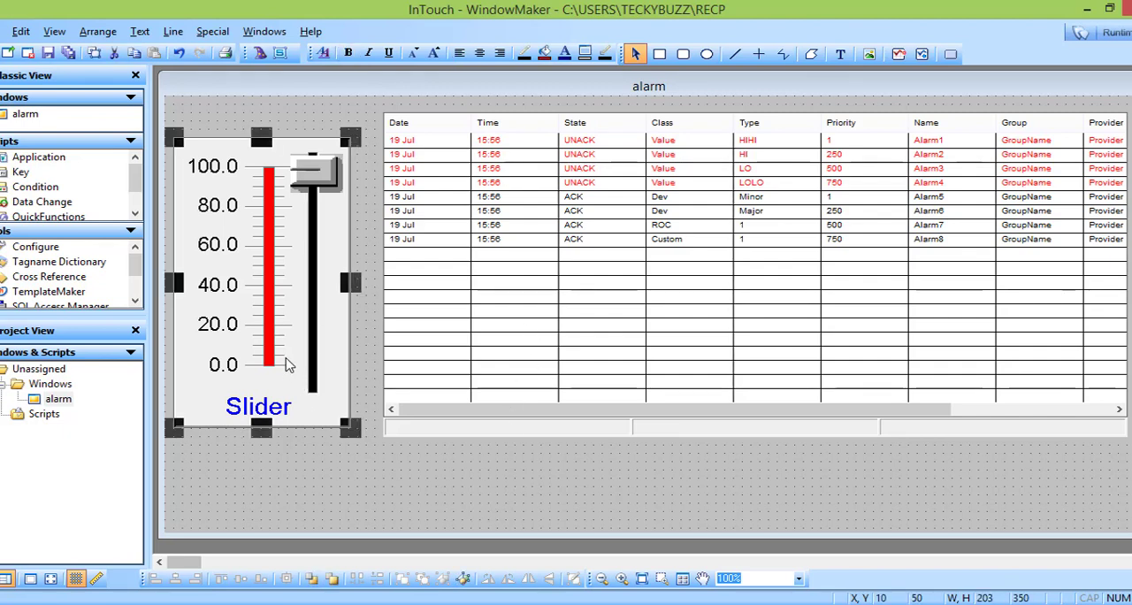
double_click(222, 305)
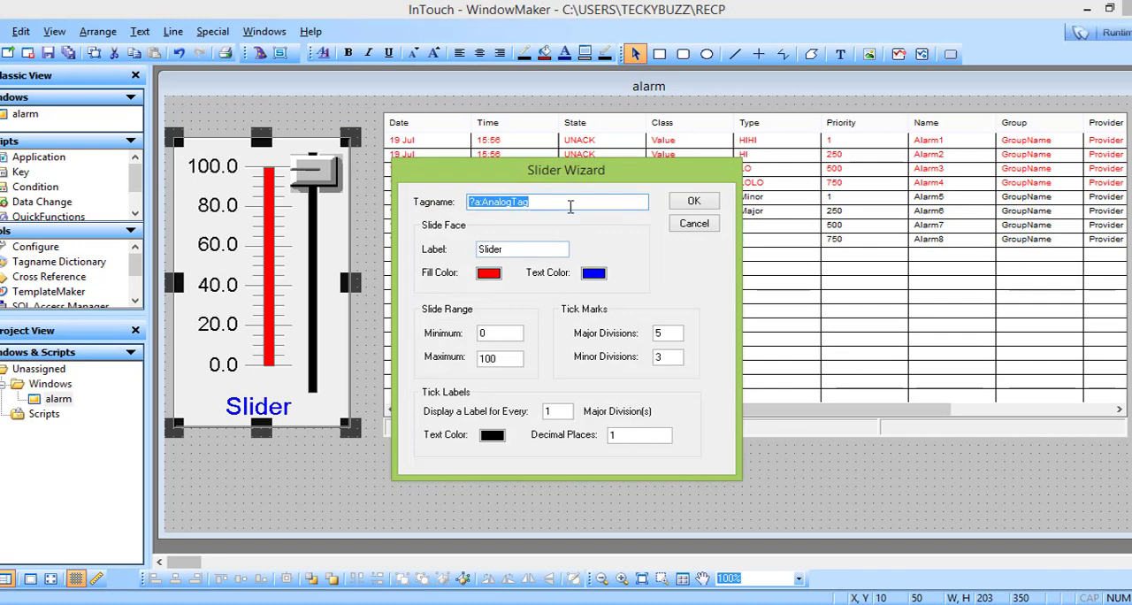
click(563, 201)
key(BackSpace)
key(BackSpace)
key(BackSpace)
key(BackSpace)
key(BackSpace)
key(BackSpace)
key(BackSpace)
key(BackSpace)
key(BackSpace)
key(BackSpace)
key(BackSpace)
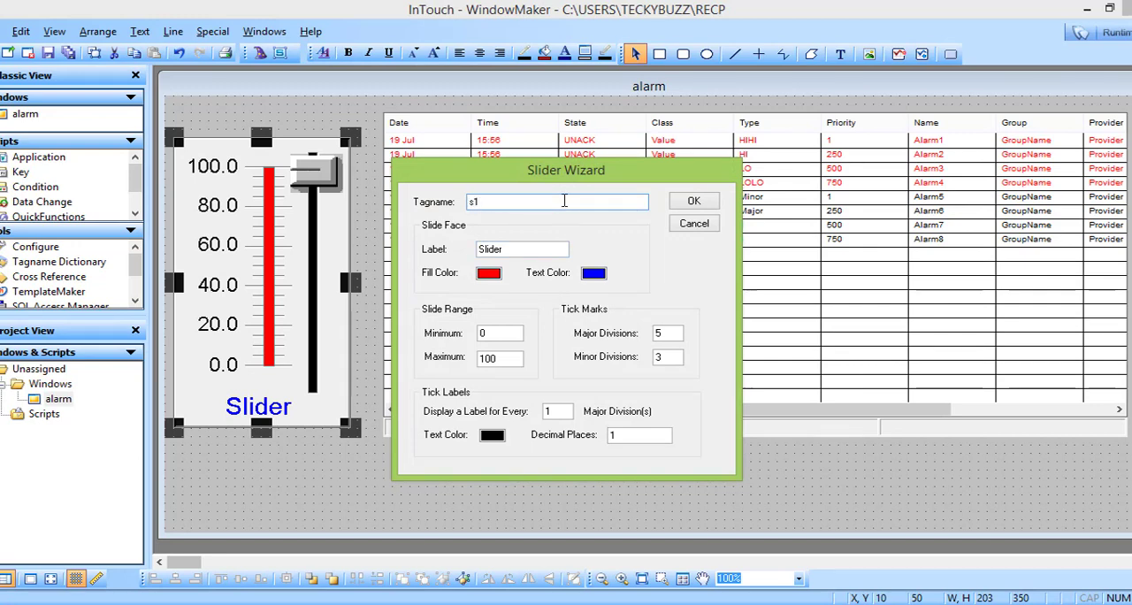
text(s1)
key(Return)
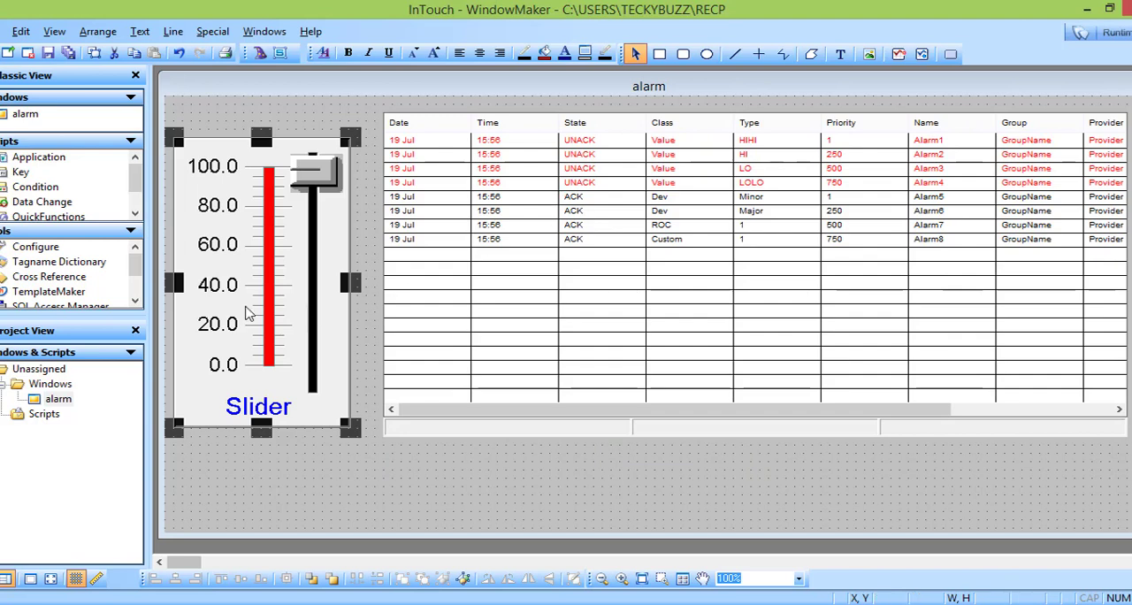
Step: Open the slider tag's definition in the Tagname Dictionary with its Details & Alarms settings shown, keeping the value range
double_click(224, 305)
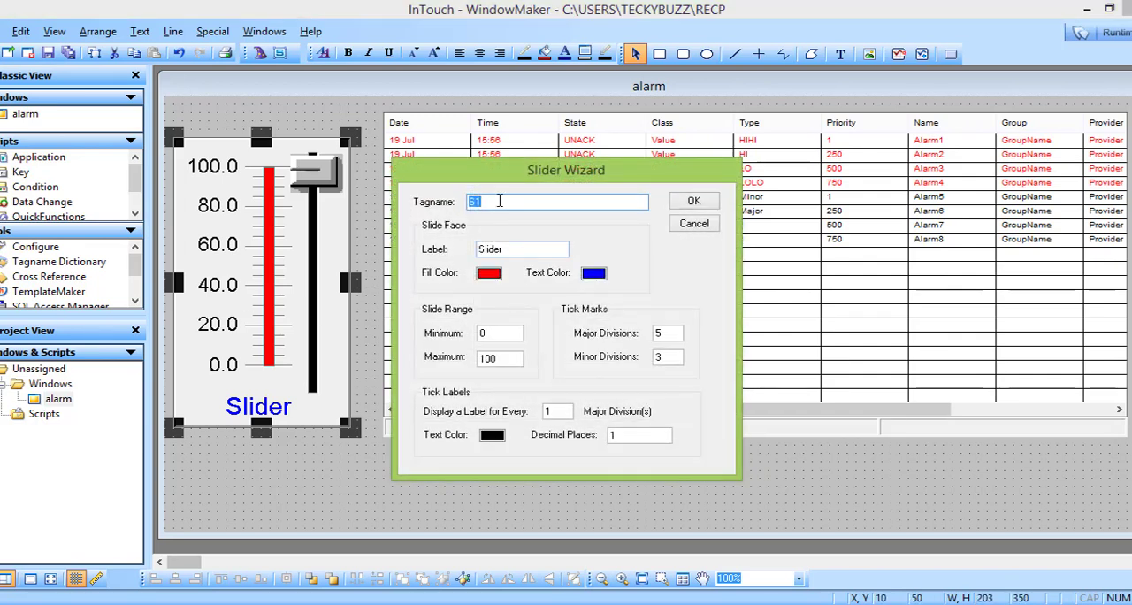
click(500, 202)
double_click(512, 202)
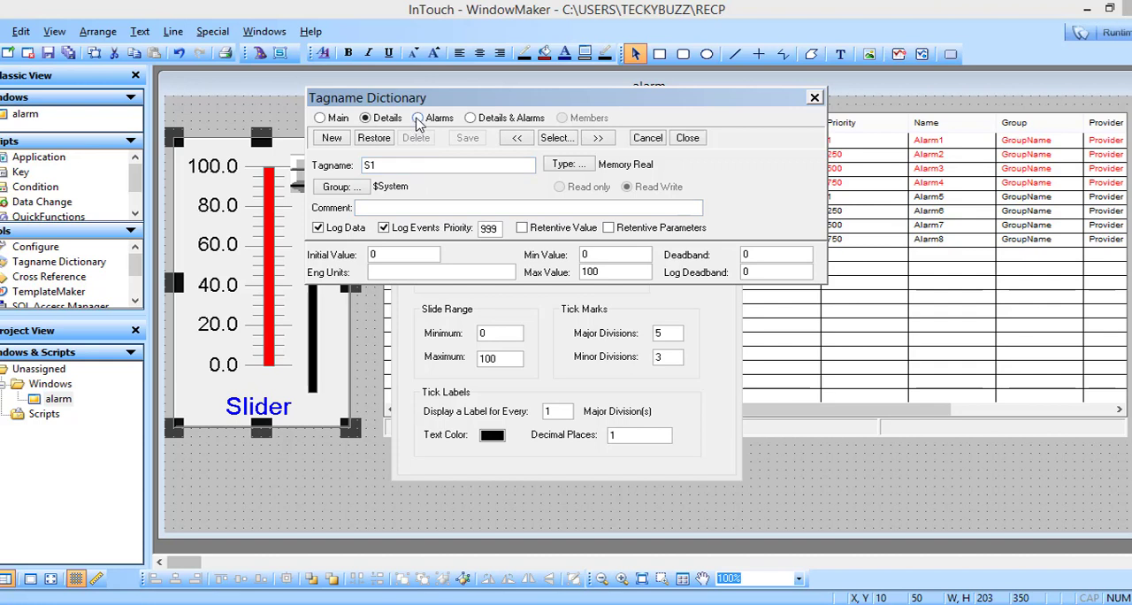
click(472, 119)
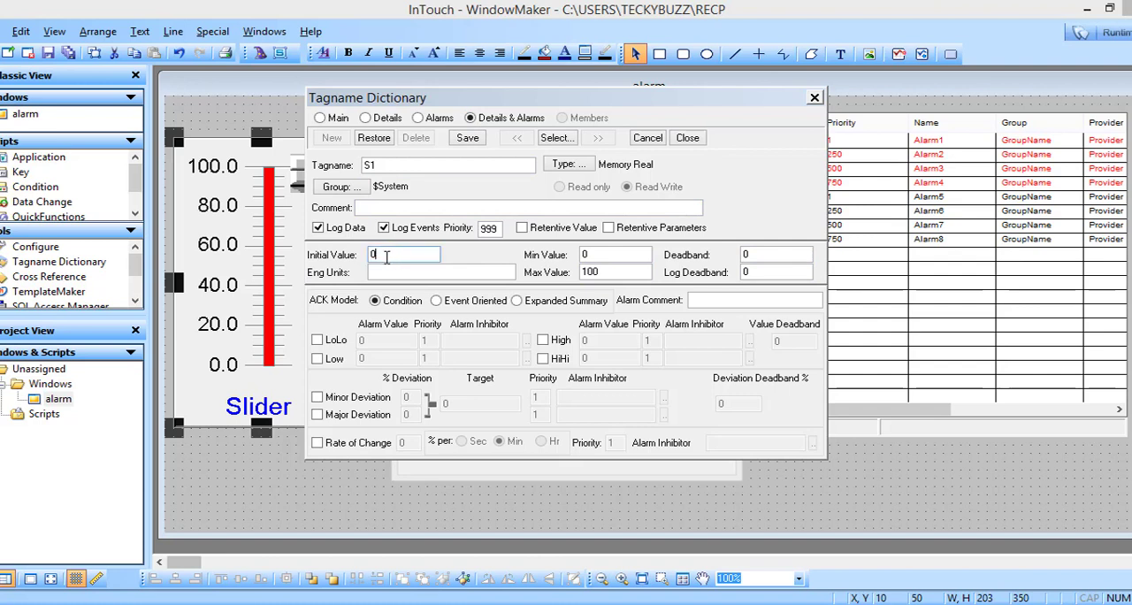
click(590, 255)
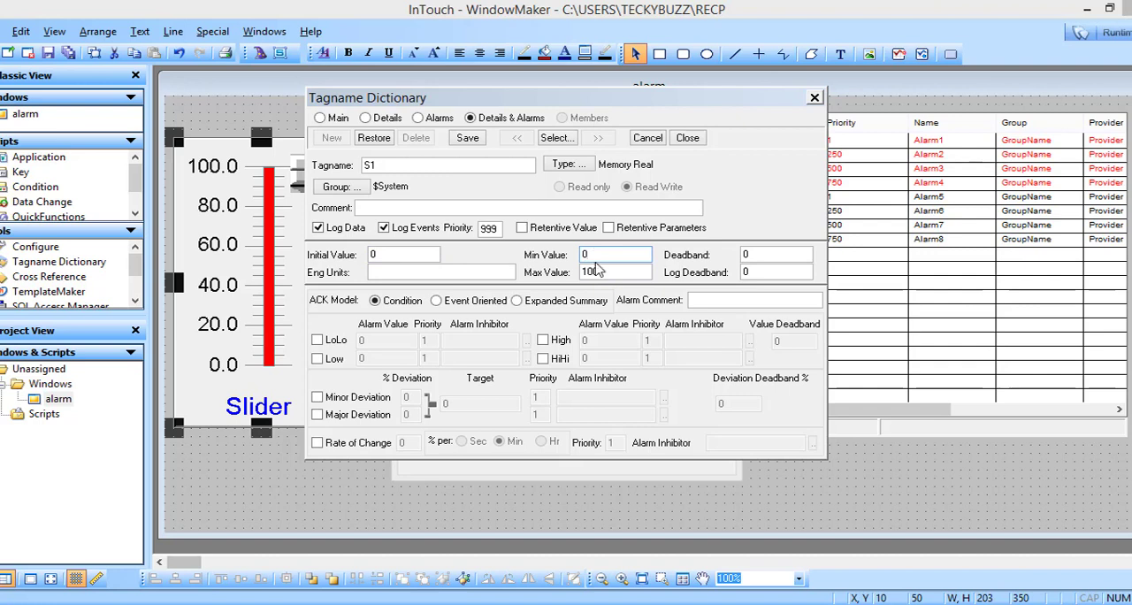
click(600, 271)
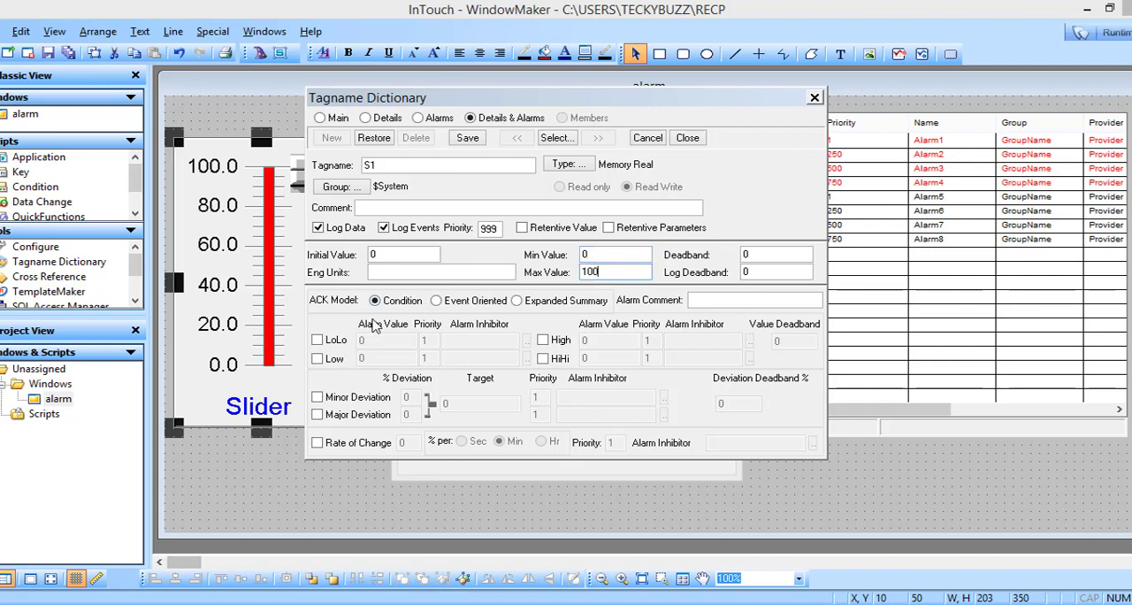
Step: Enable the LoLo alarm at 20 and the Low alarm at 40 for tag S1
click(318, 341)
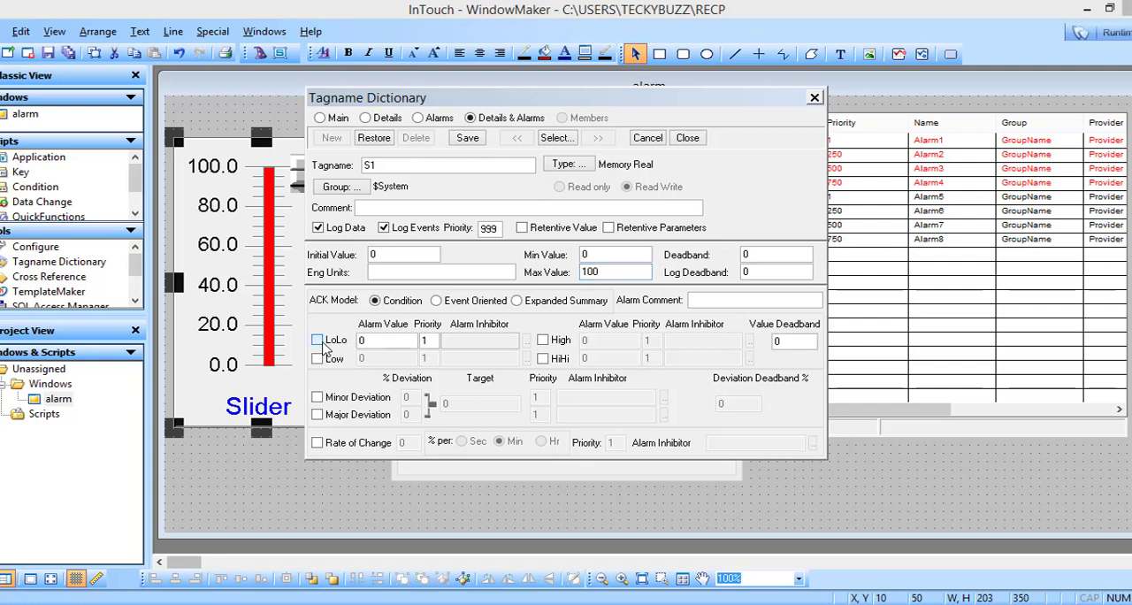
click(363, 342)
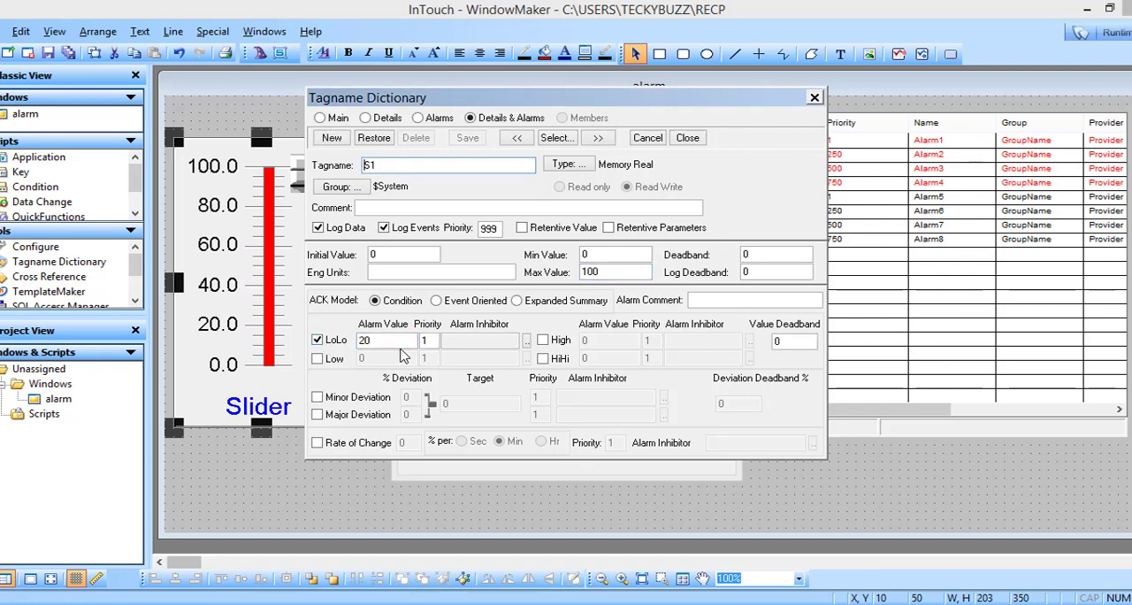
click(318, 358)
click(373, 360)
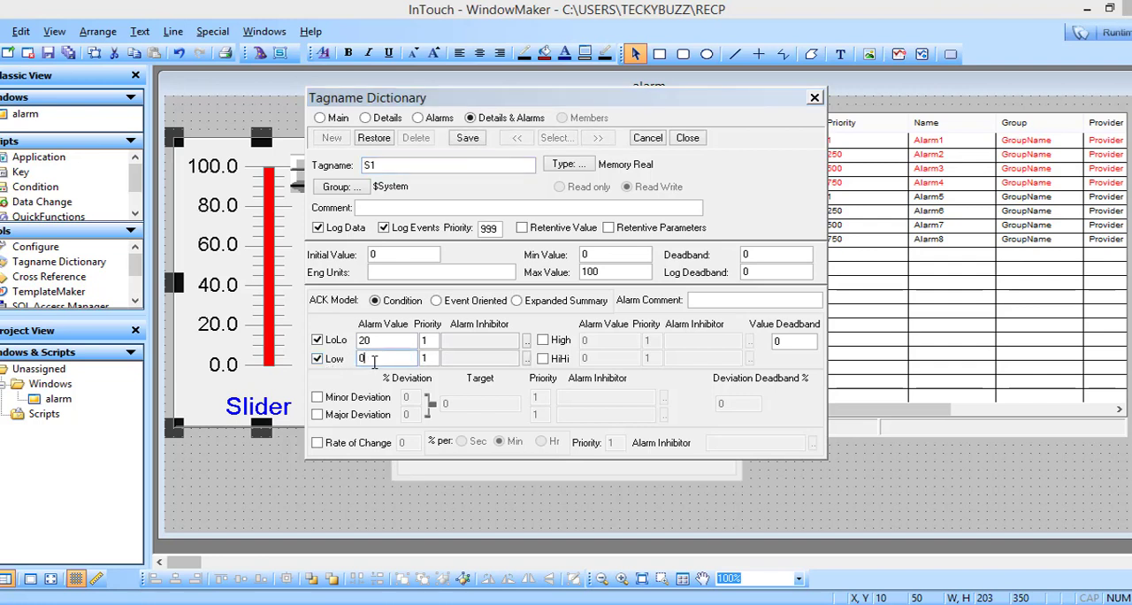
text(40)
key(Return)
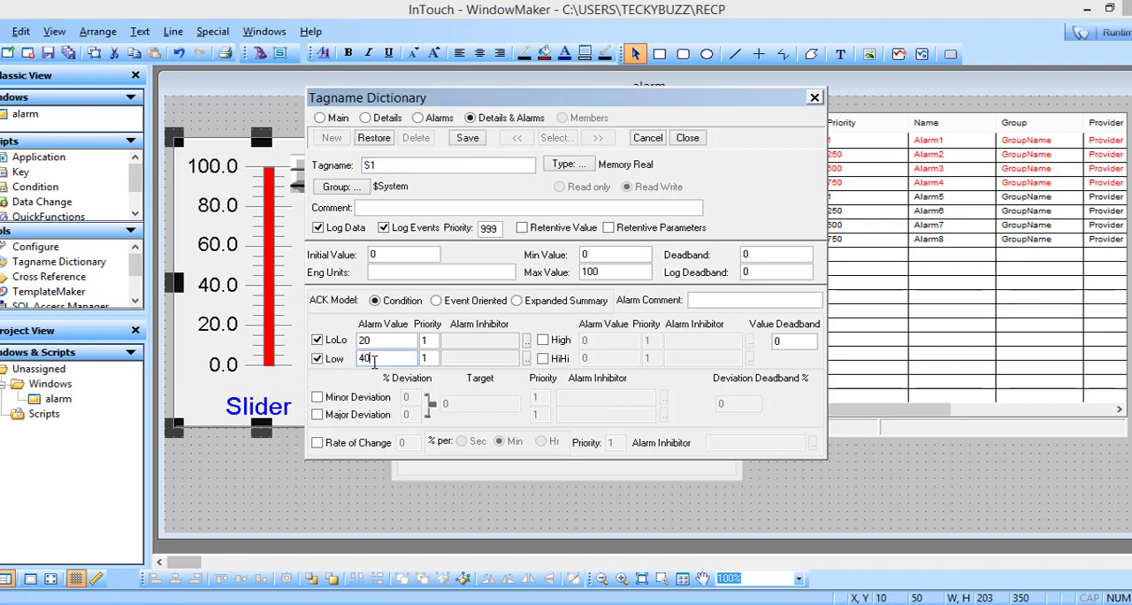
Step: Enable the High alarm at 70 and the HiHi alarm at 90 for tag S1
click(543, 340)
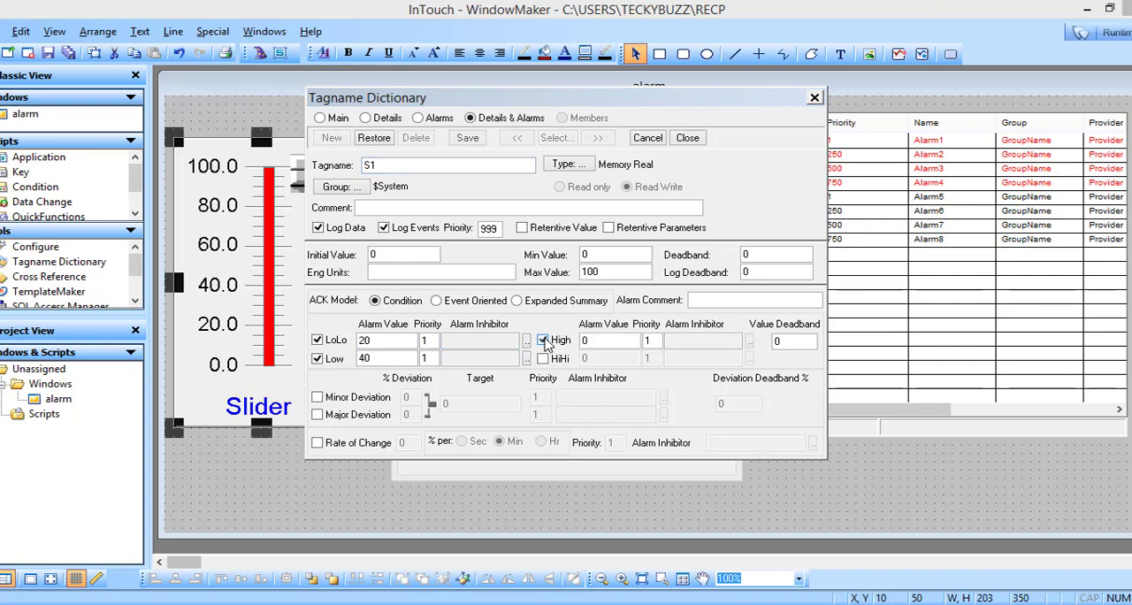
click(608, 343)
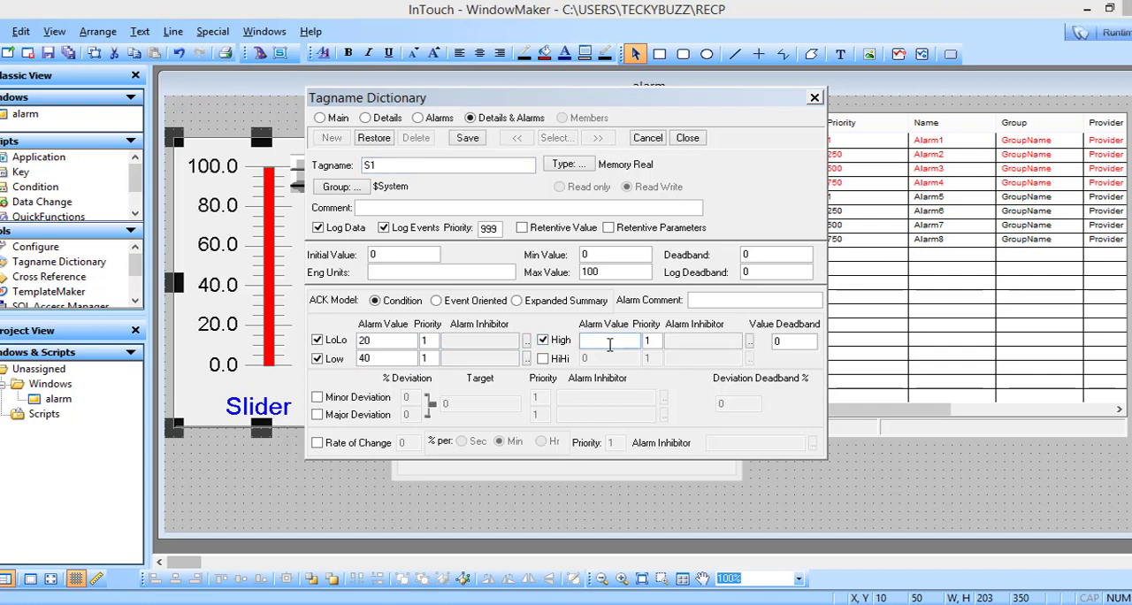
text(70)
key(Return)
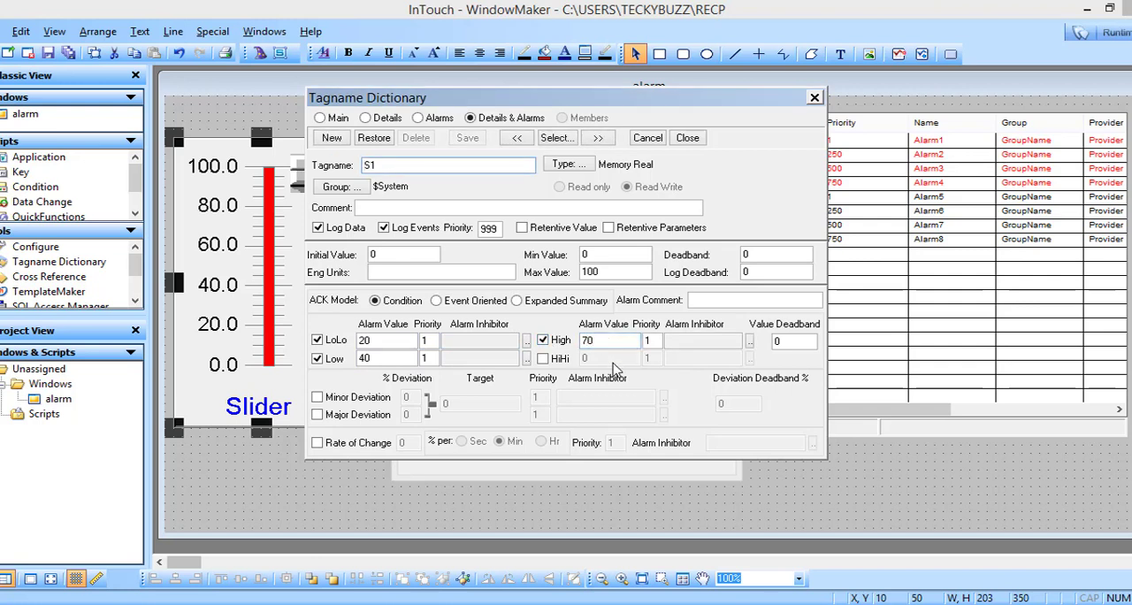
click(543, 358)
click(592, 358)
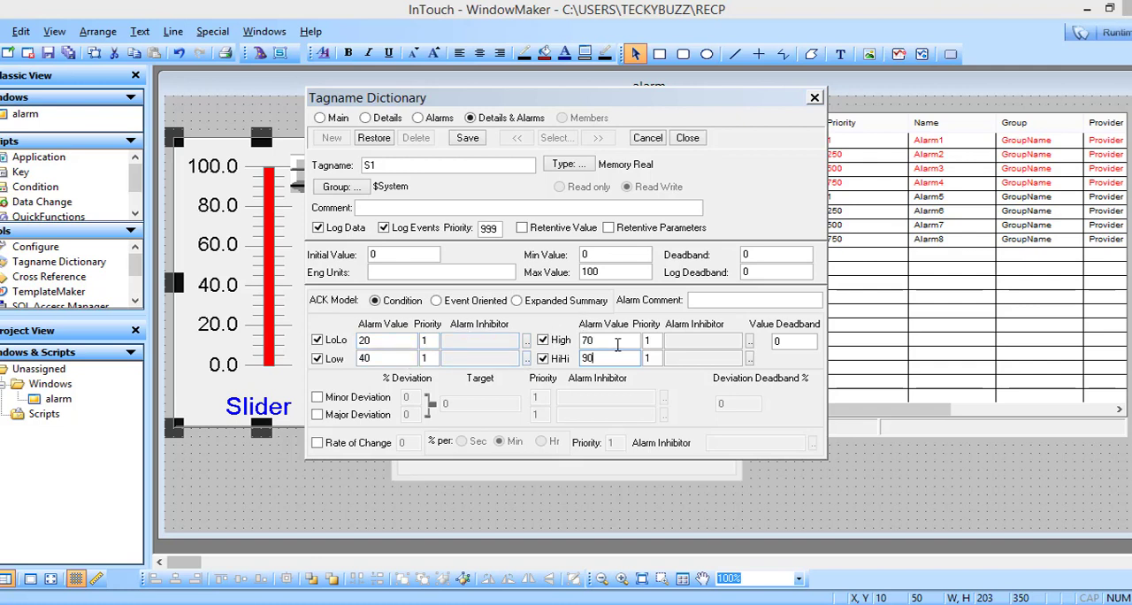
Step: Save the S1 tag definition and accept the slider's settings
click(468, 140)
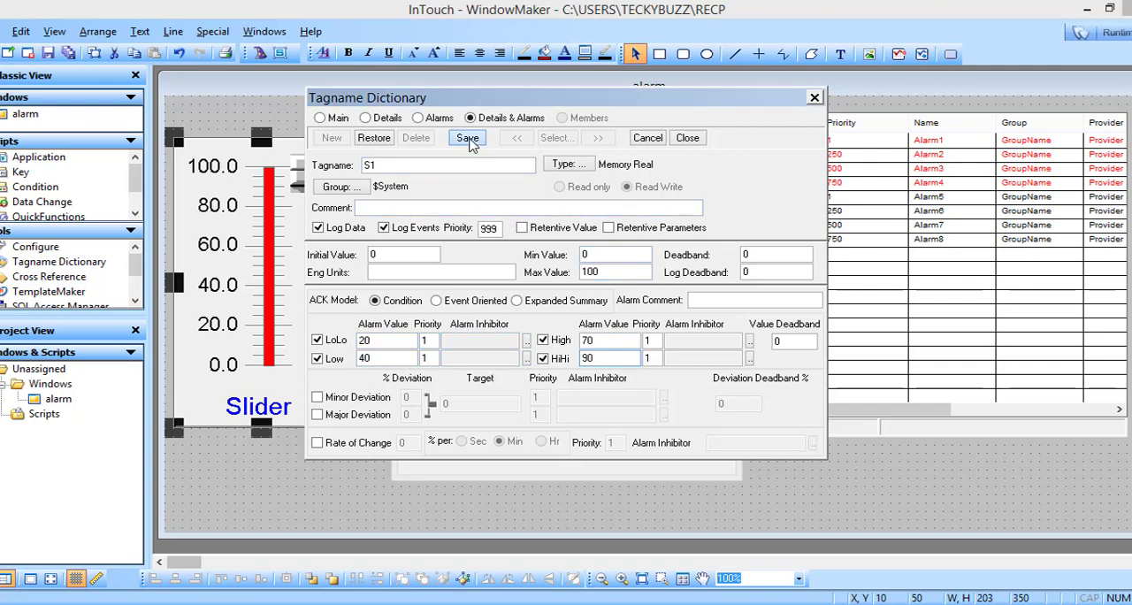
click(688, 139)
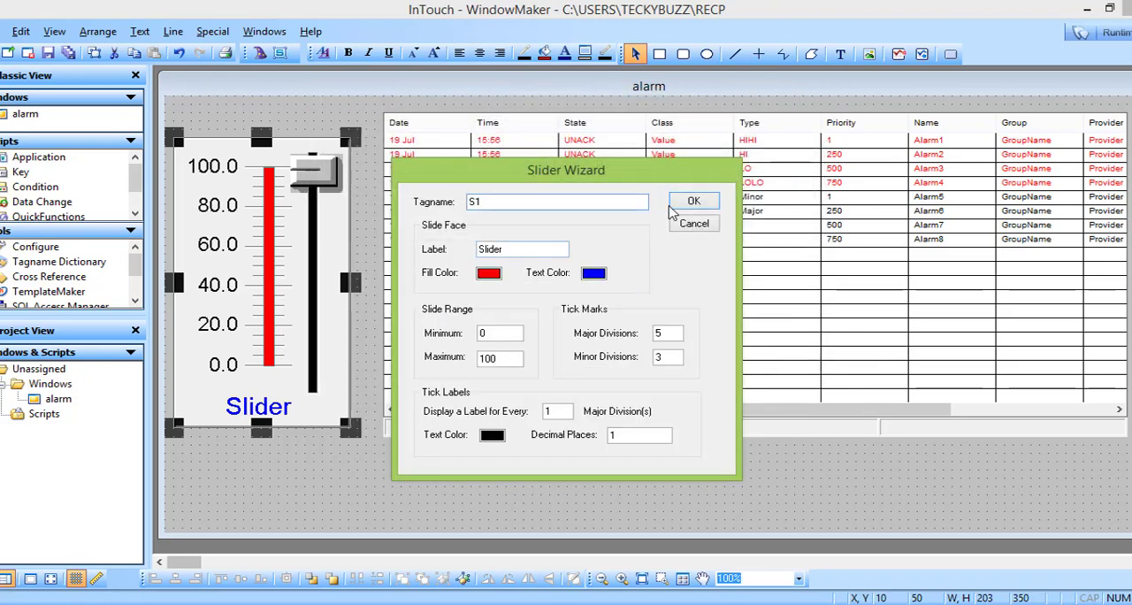
click(689, 207)
Step: Examine the alarm display's general configuration, including its display properties and default query, and close it without changes
click(743, 292)
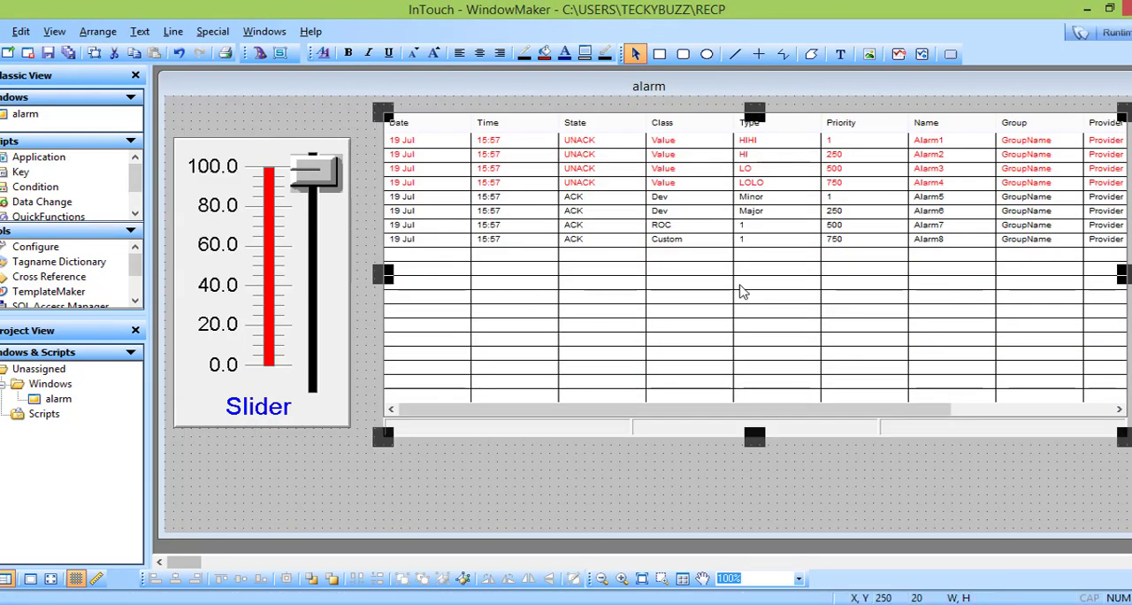
double_click(743, 292)
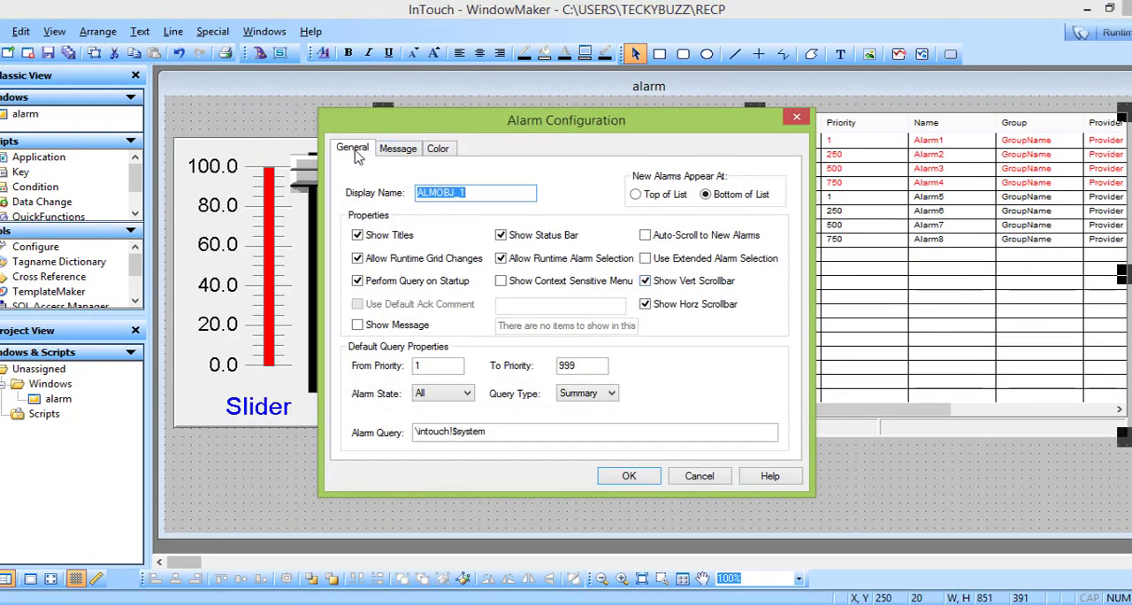
click(358, 154)
click(795, 116)
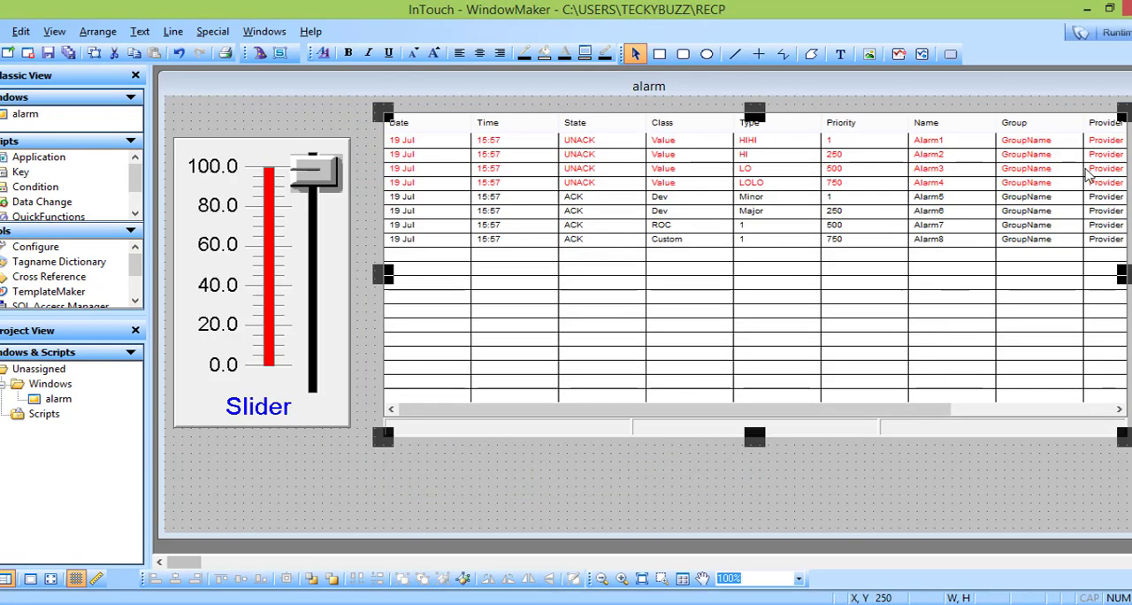
Step: Enable auto-scroll to new alarms on the alarm display, keep the alarm state at All, and accept the configuration
double_click(727, 311)
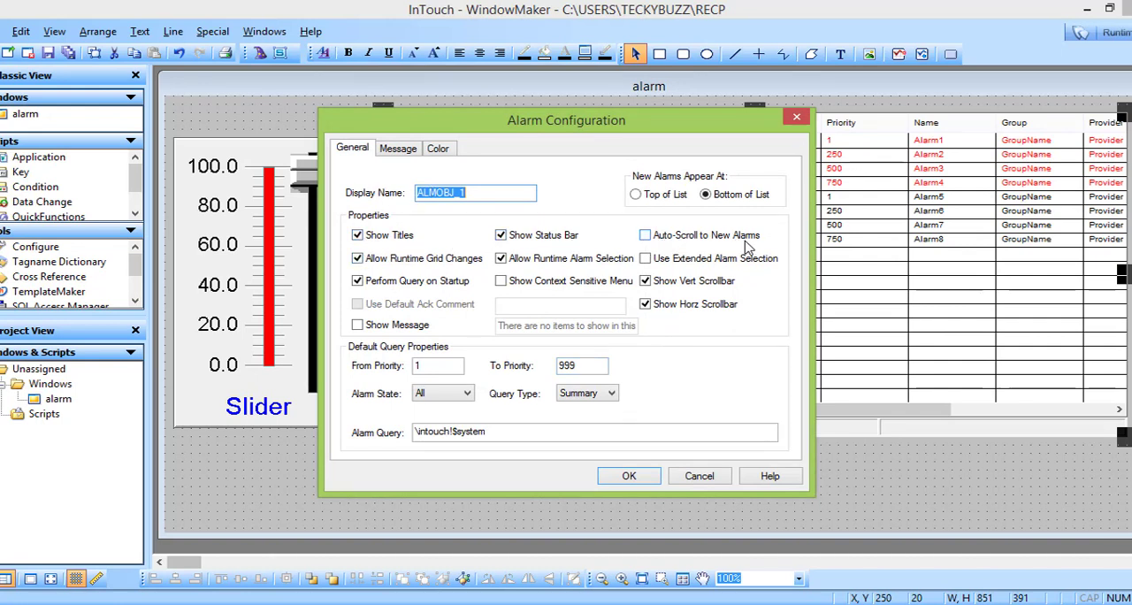
click(646, 236)
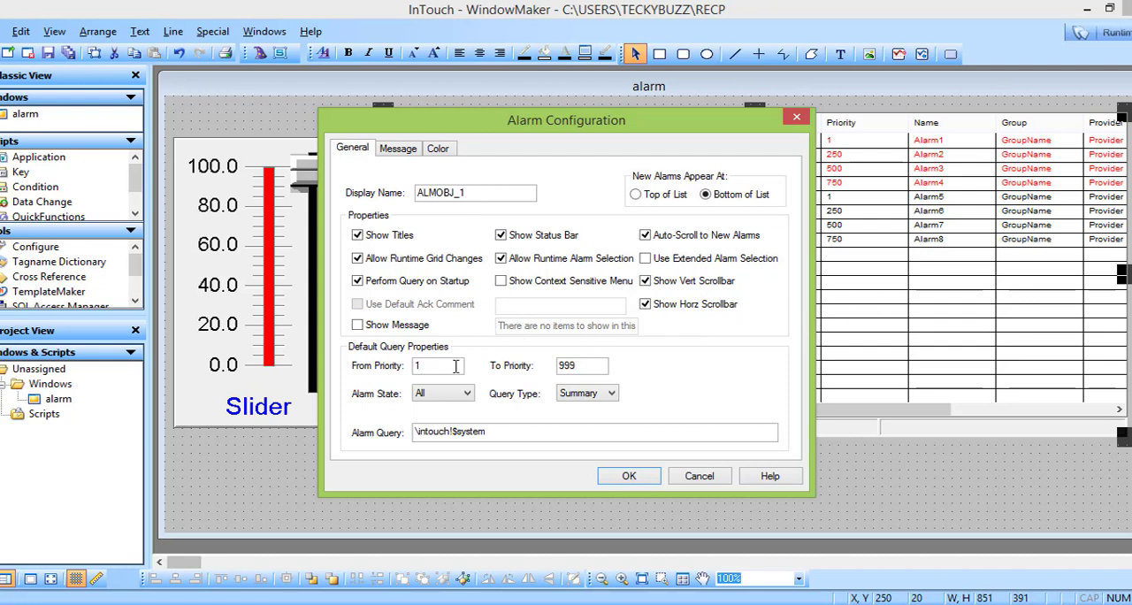
click(442, 392)
click(448, 429)
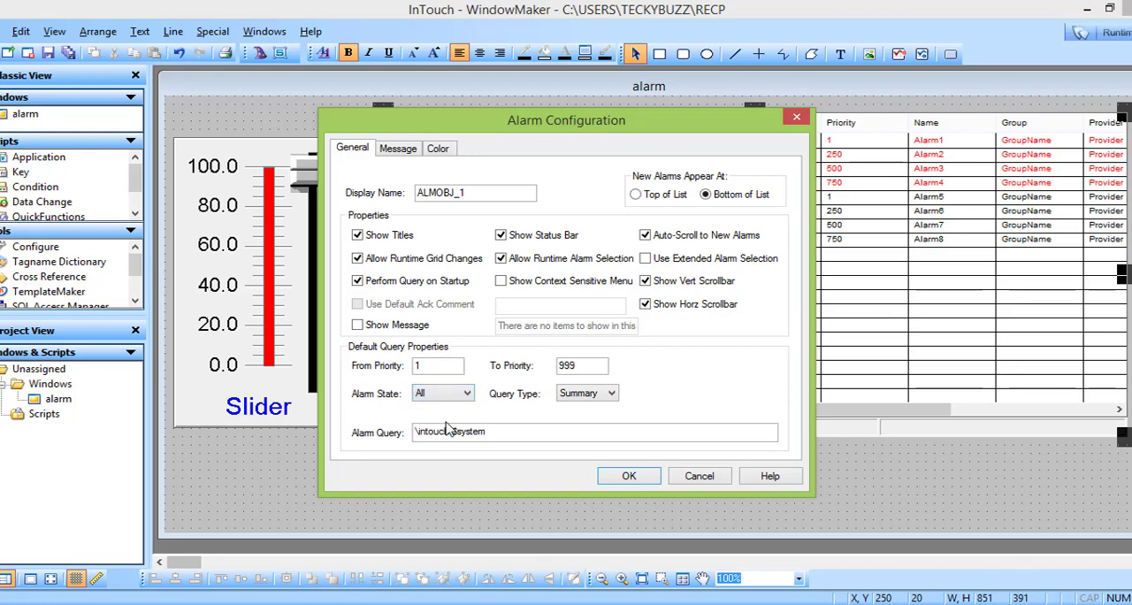
click(630, 476)
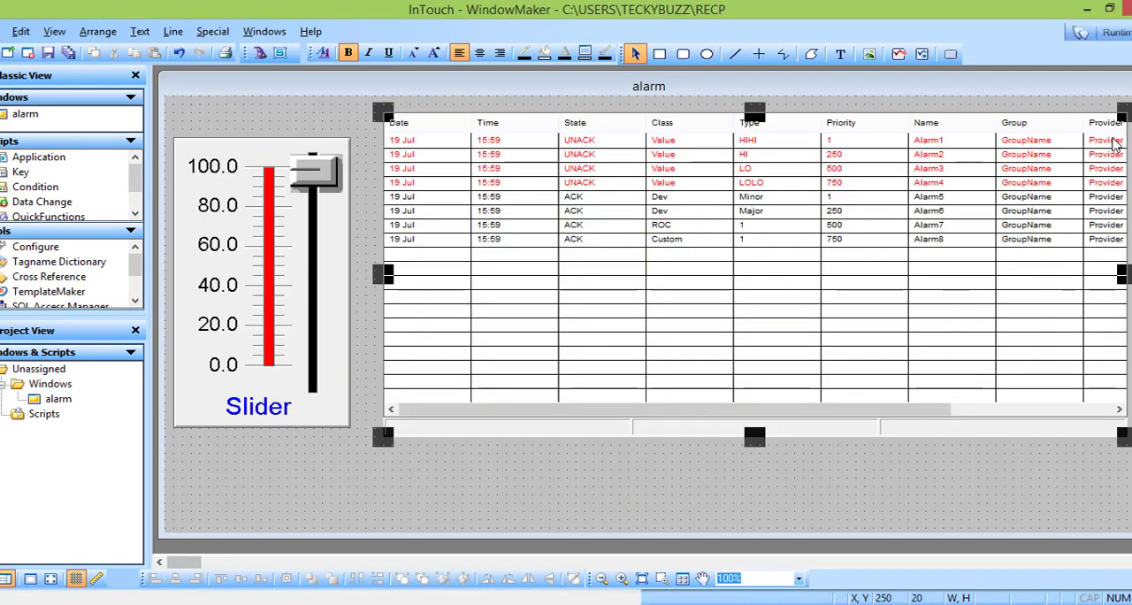
Step: Run the window and test the LoLo and Low alarms by moving the slider to 0, about 22, about 45 and about 37
click(1094, 40)
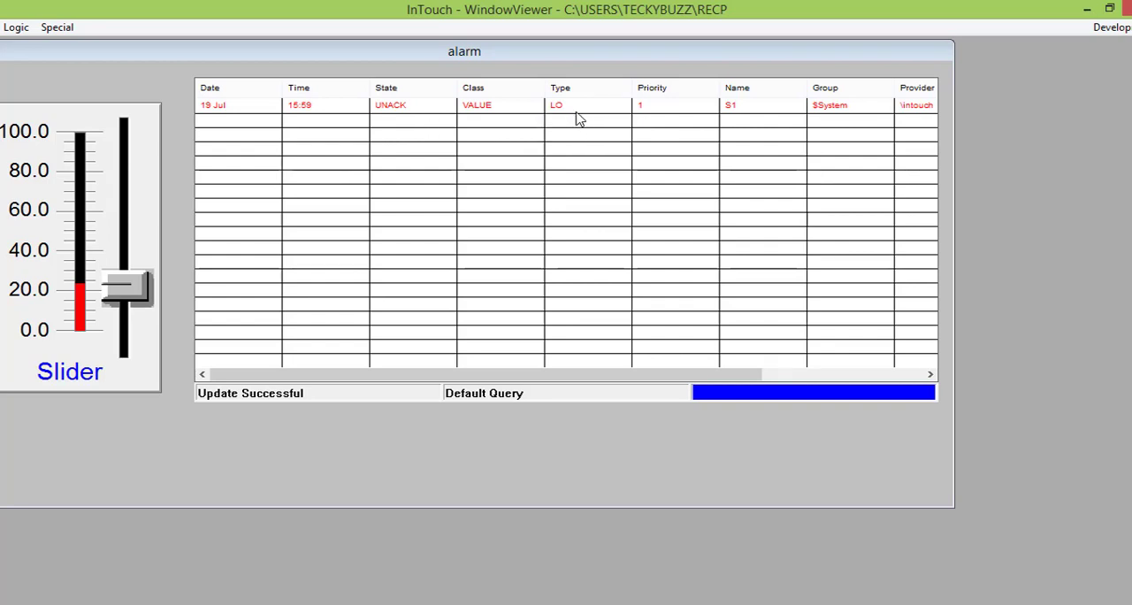
drag(146, 287, 142, 337)
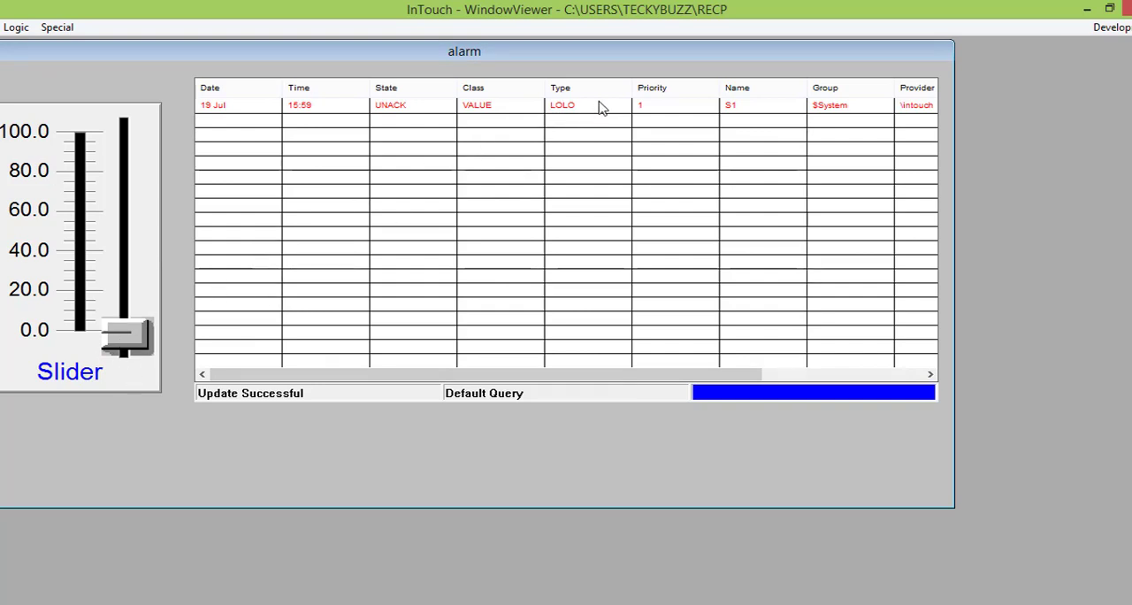
drag(126, 326, 127, 274)
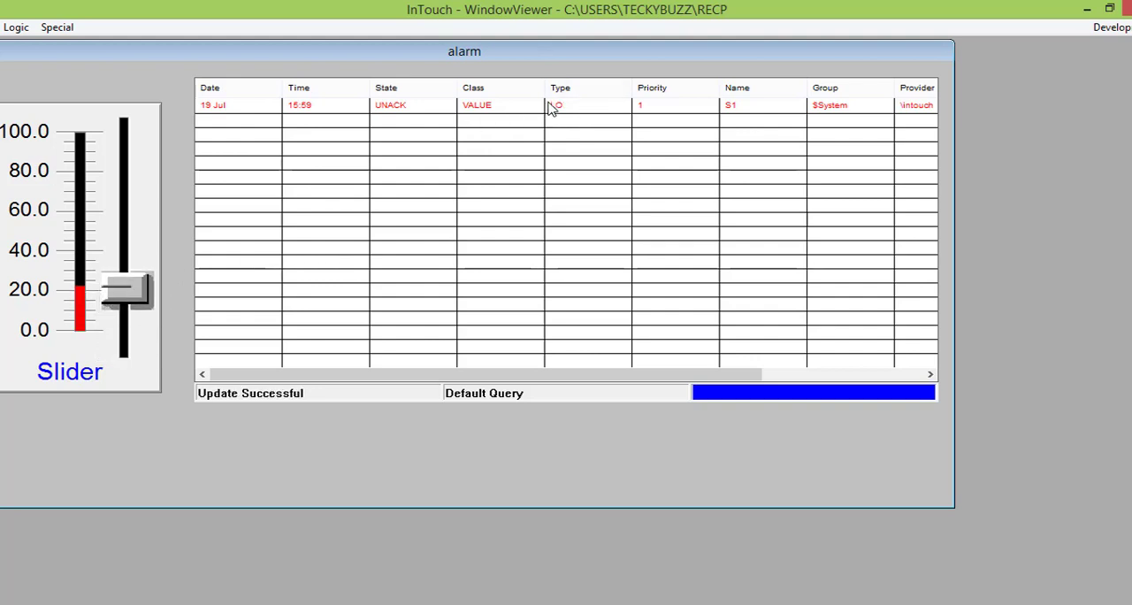
drag(144, 271, 147, 222)
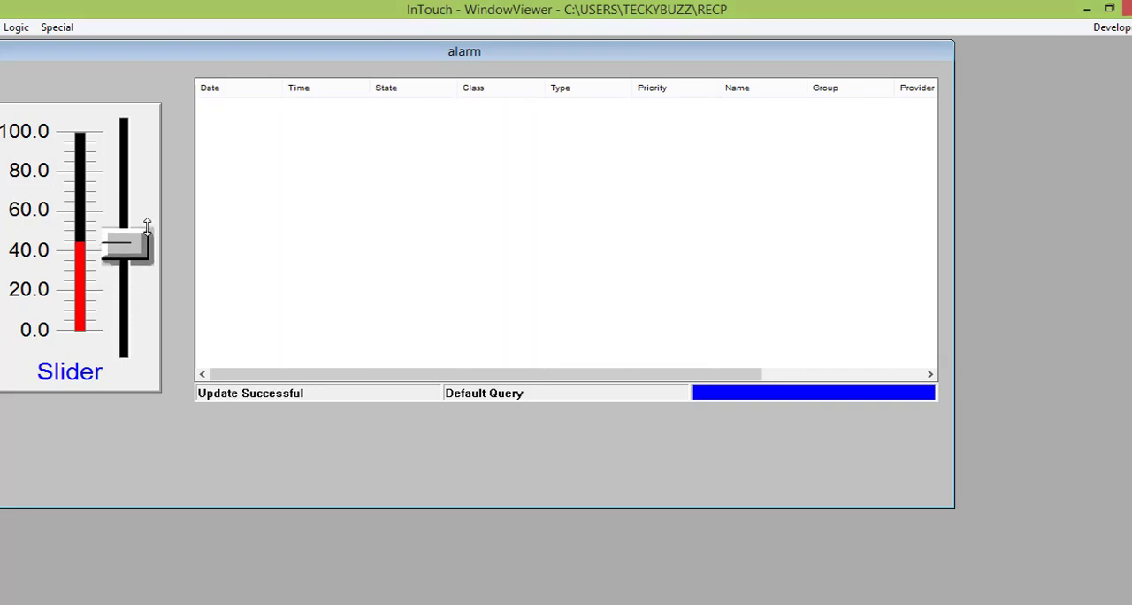
drag(147, 222, 150, 241)
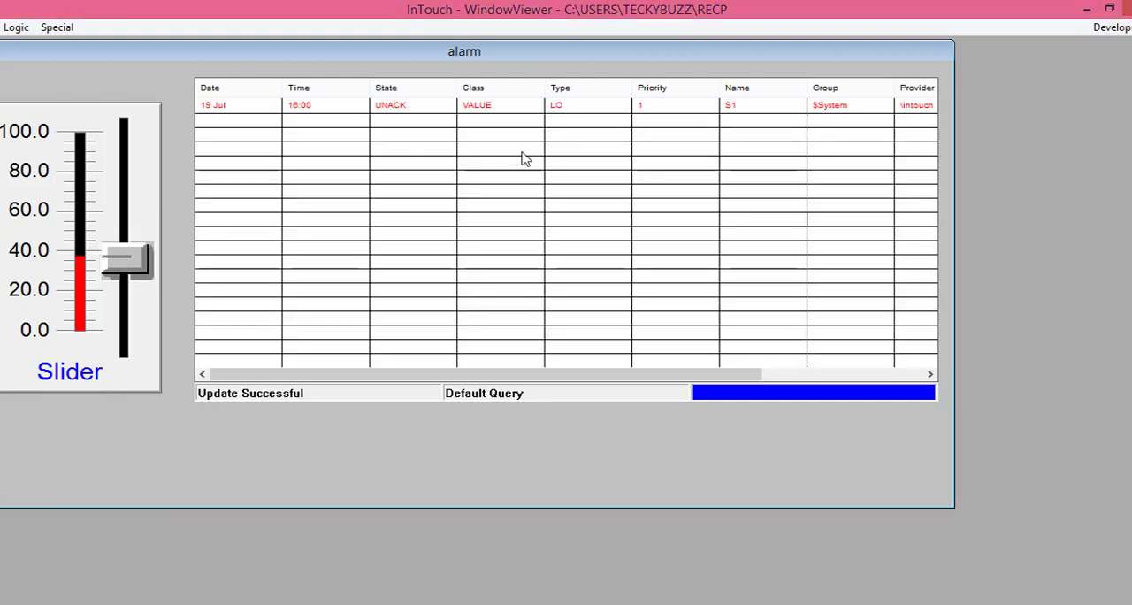
Step: Test the High, HiHi and LoLo alarms with the slider at about 75, 96, 12 and 88, then return to development mode
drag(145, 241, 153, 167)
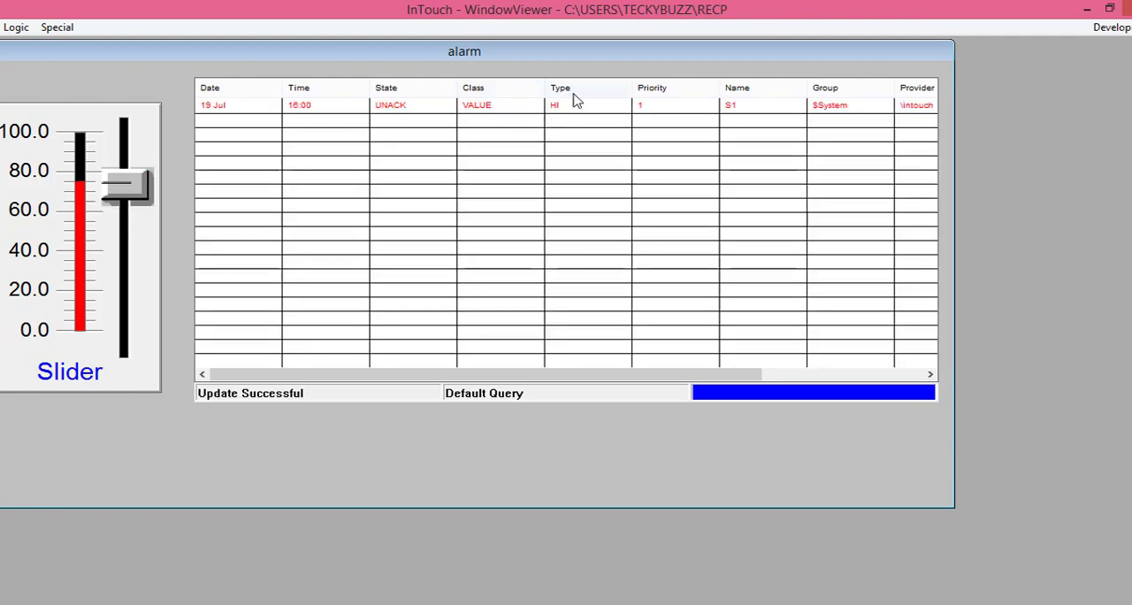
drag(141, 181, 146, 121)
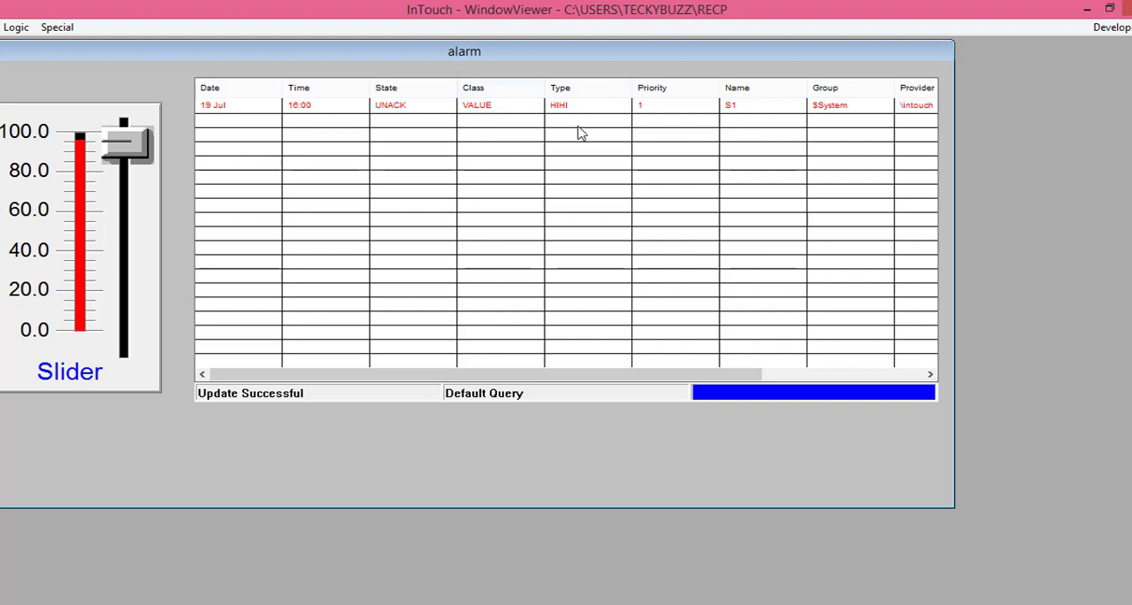
drag(159, 126, 161, 292)
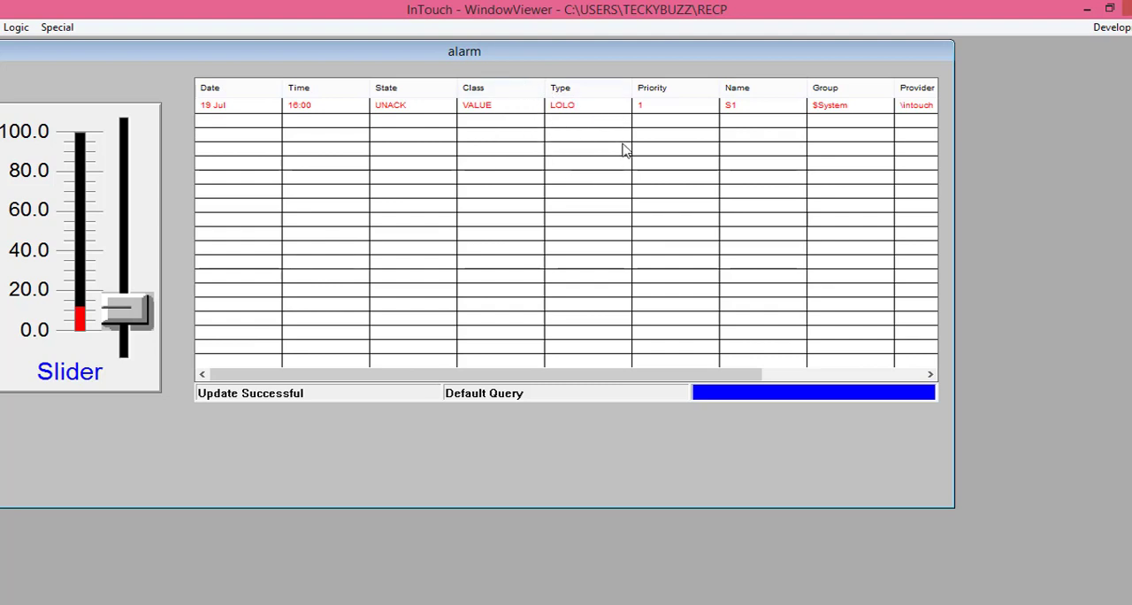
drag(124, 308, 110, 168)
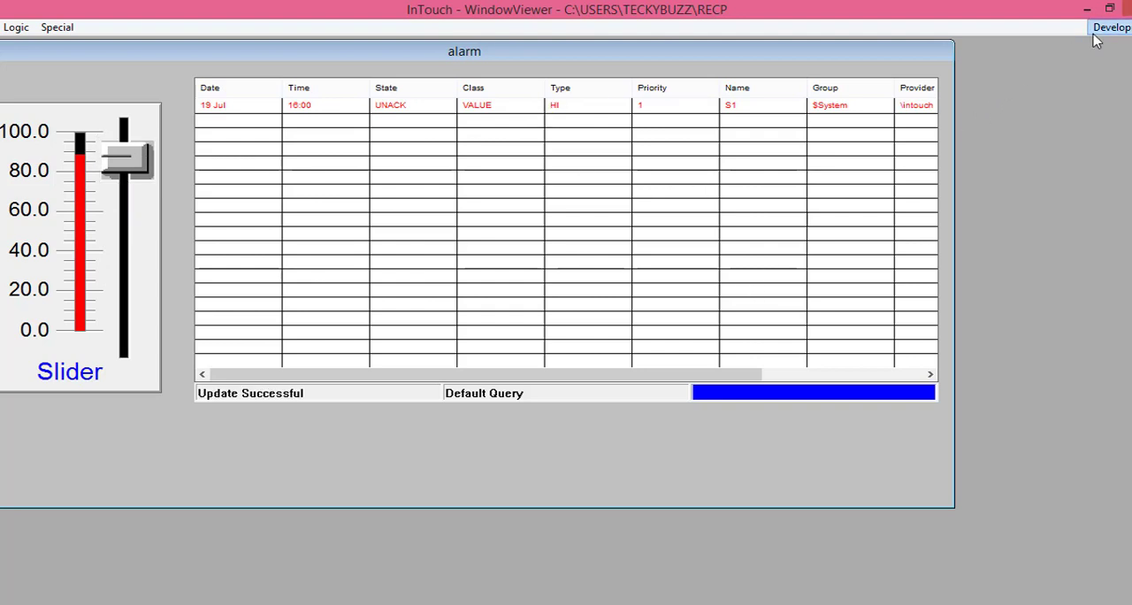
click(1100, 27)
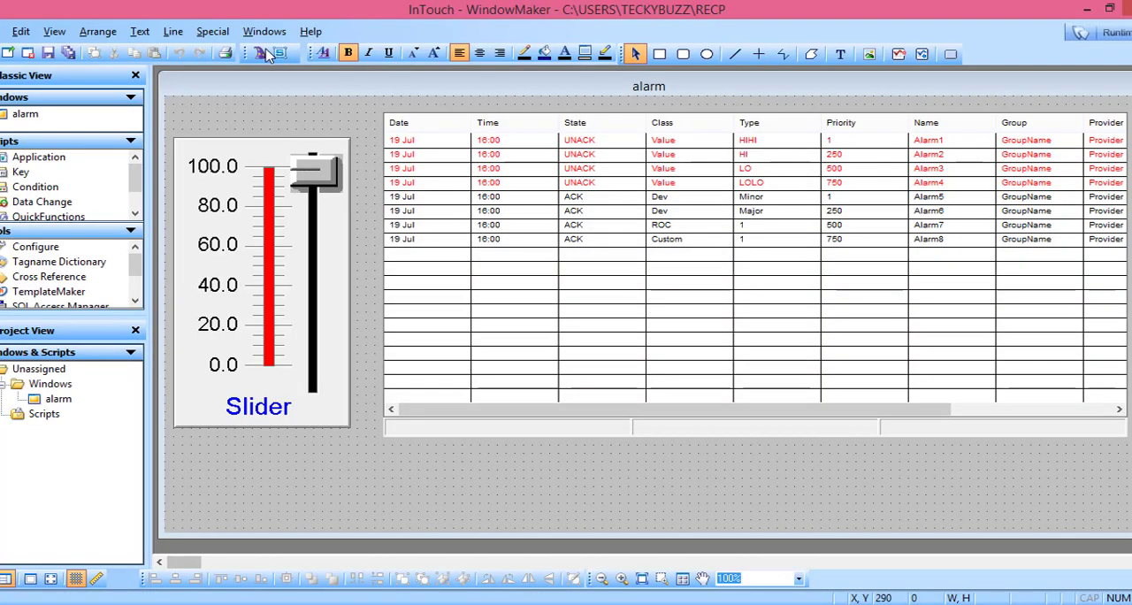
click(262, 53)
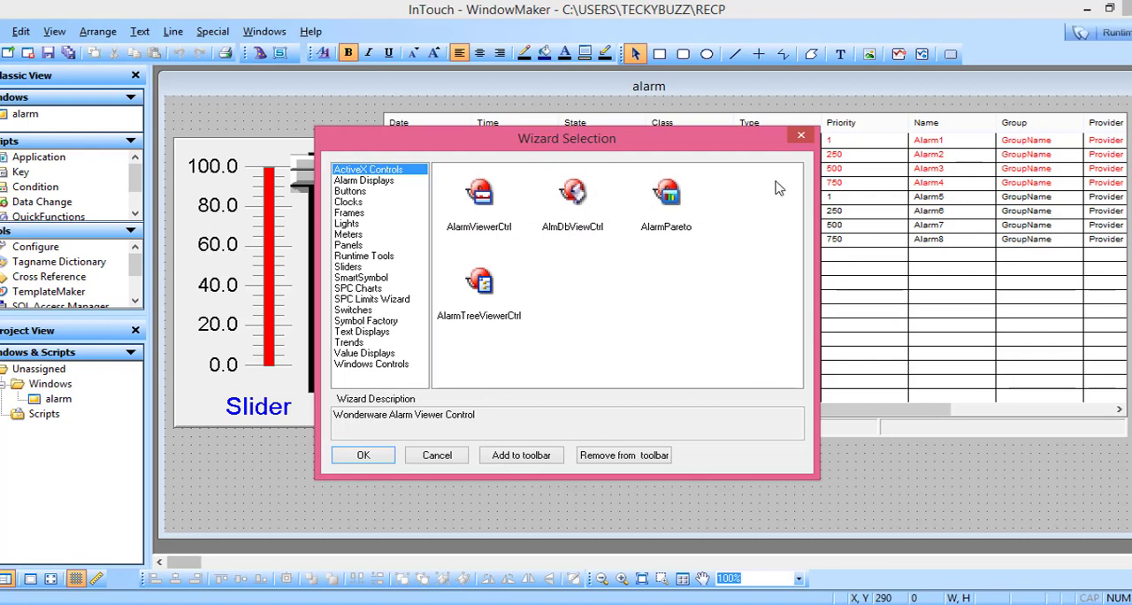
click(800, 139)
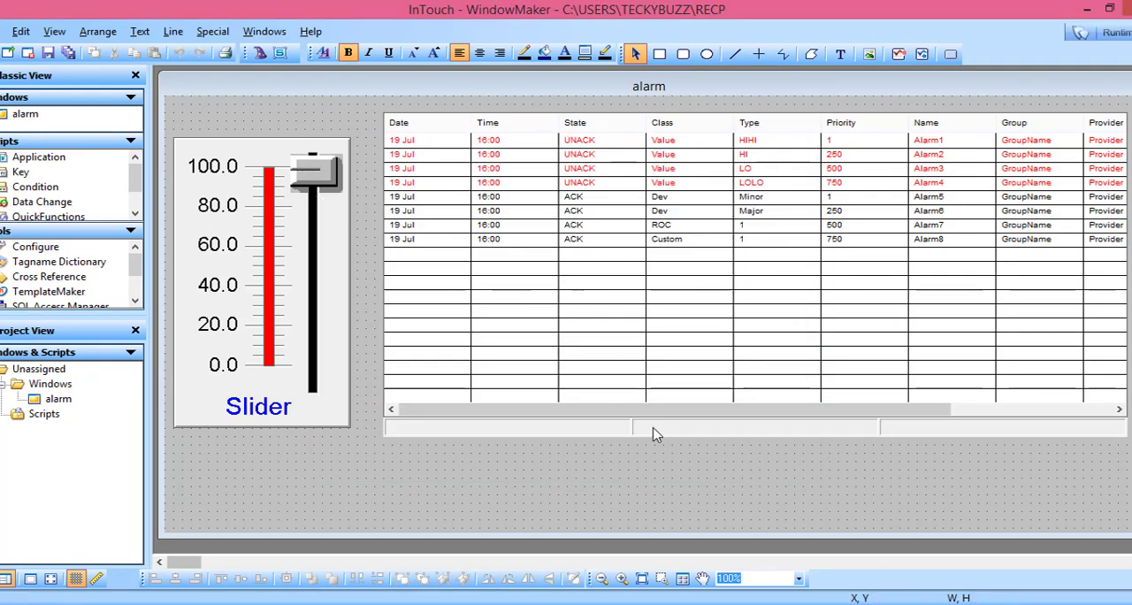